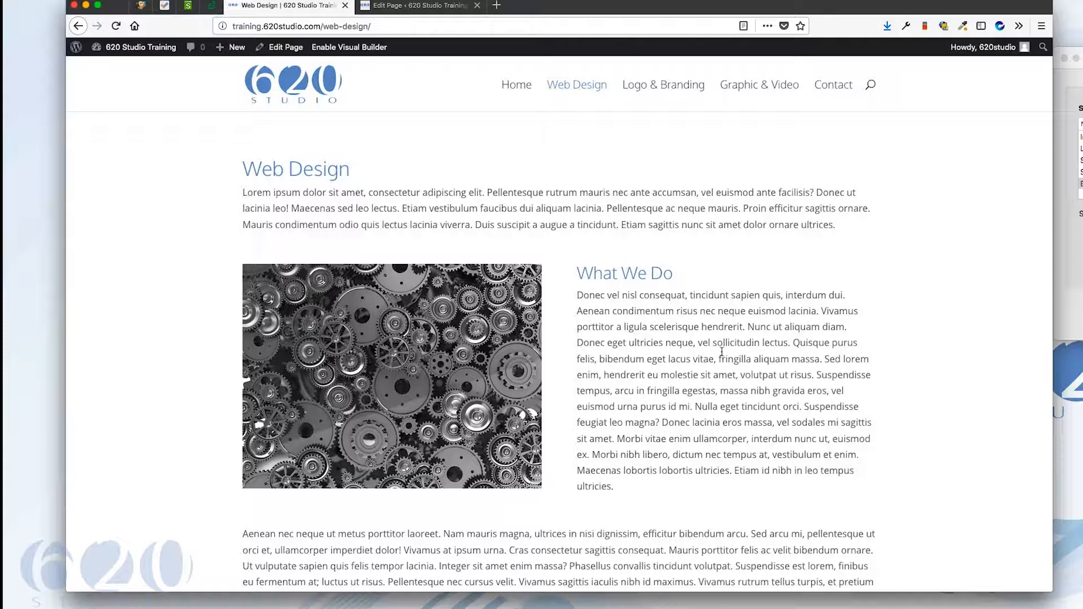
Step: Review the live Web Design page down to its image gallery, viewing the Glare image enlarged and closing it again
drag(623, 8, 623, 24)
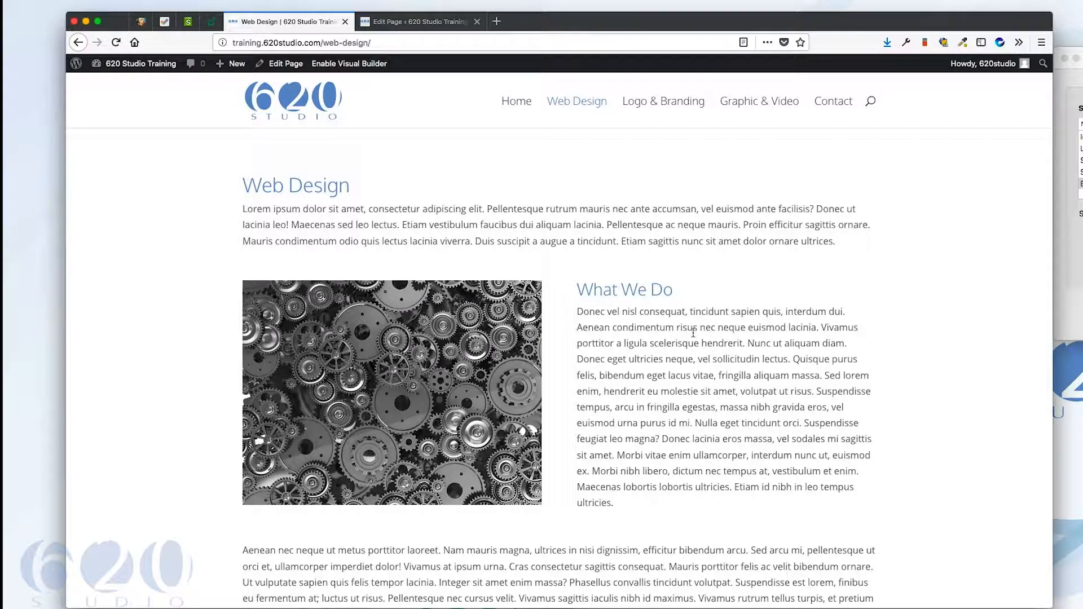
scroll(694, 333, down, 3)
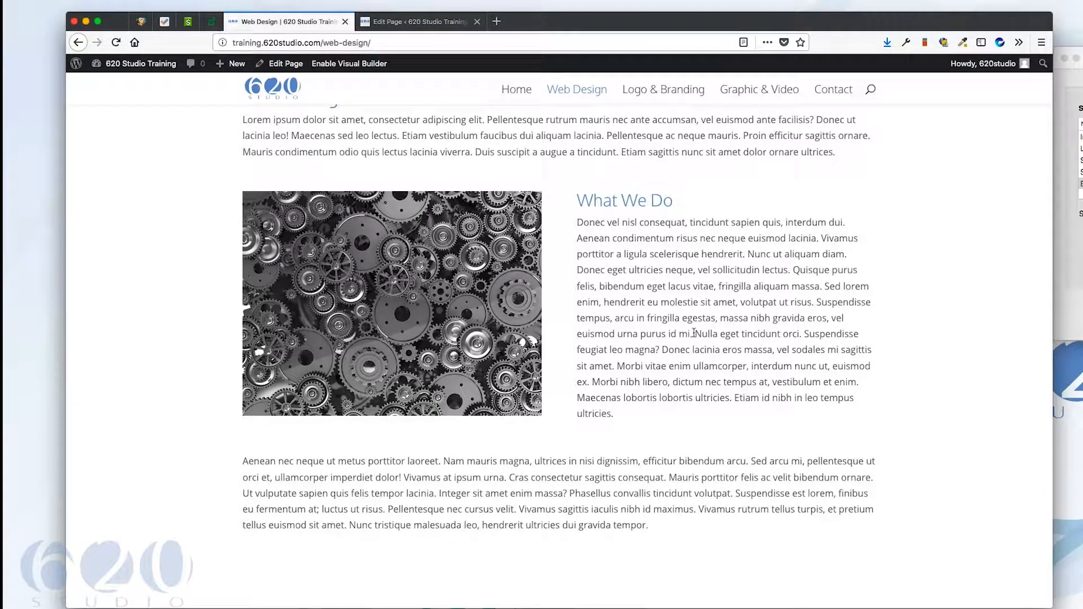
scroll(694, 333, up, 1)
scroll(695, 333, up, 3)
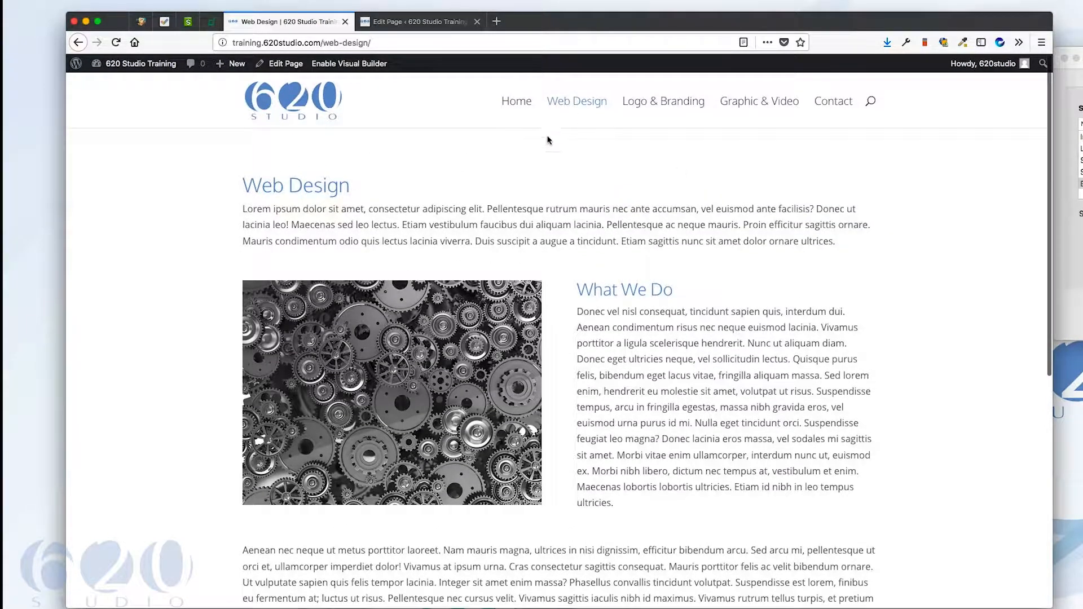
scroll(699, 354, down, 10)
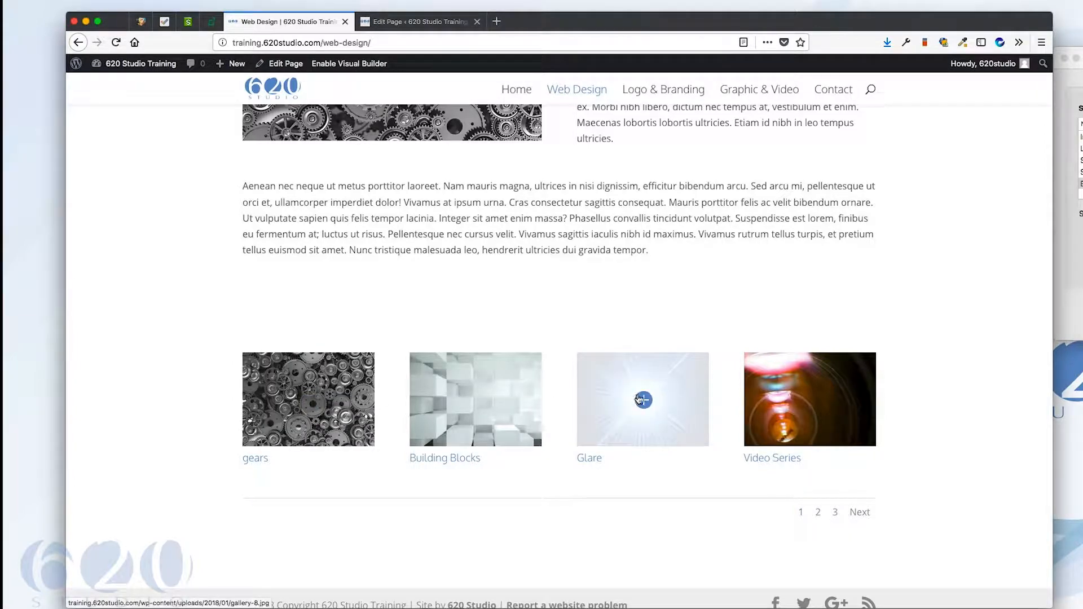
click(642, 401)
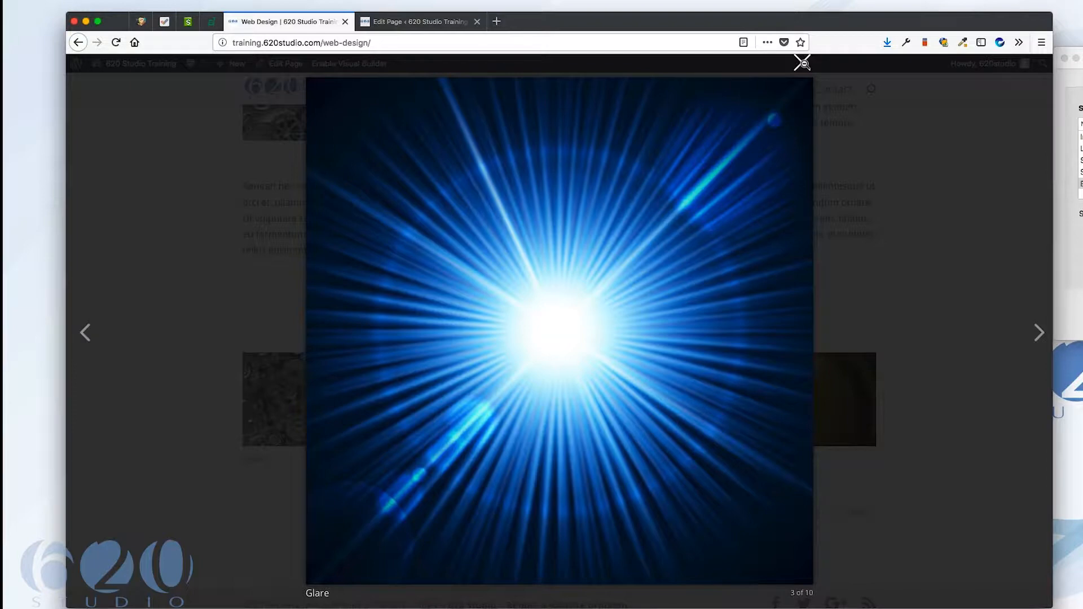
click(803, 63)
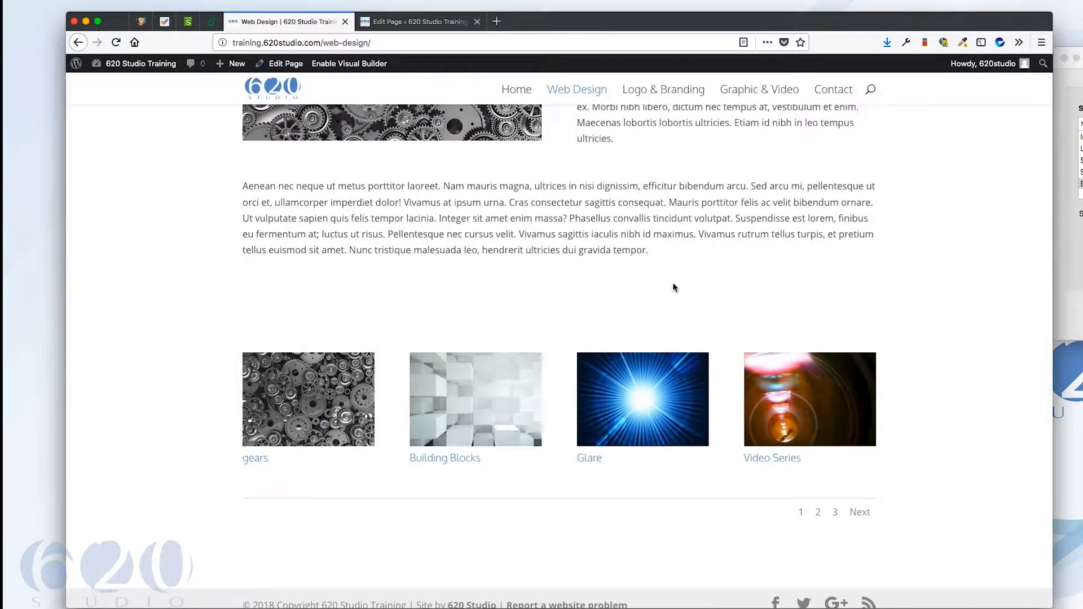
Step: In the page editor for Web Design, insert a Gallery module into the empty row of the second section
click(426, 21)
scroll(514, 263, down, 5)
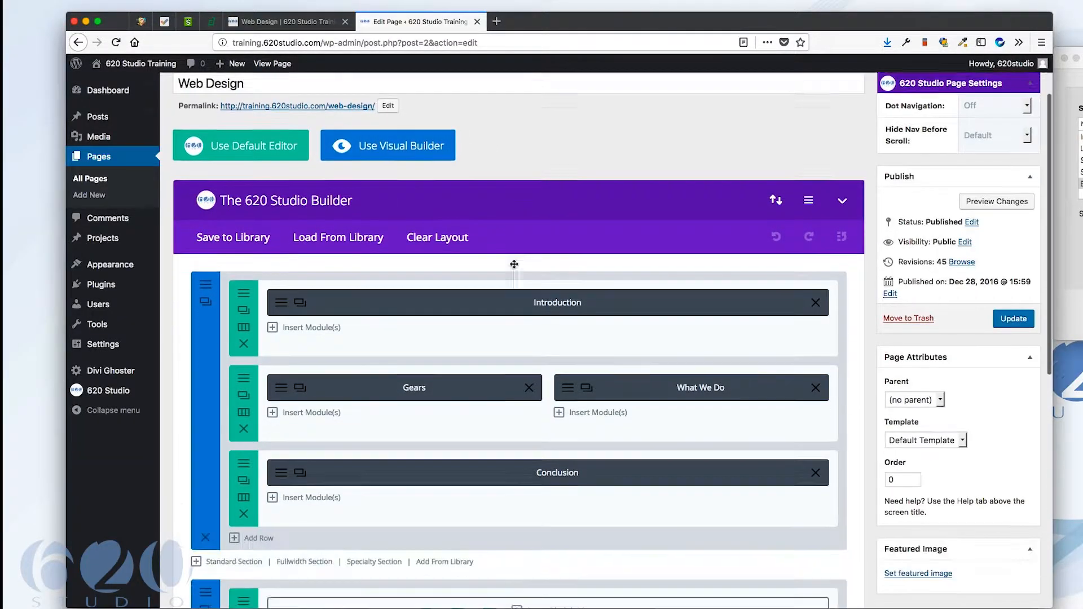
scroll(514, 263, down, 1)
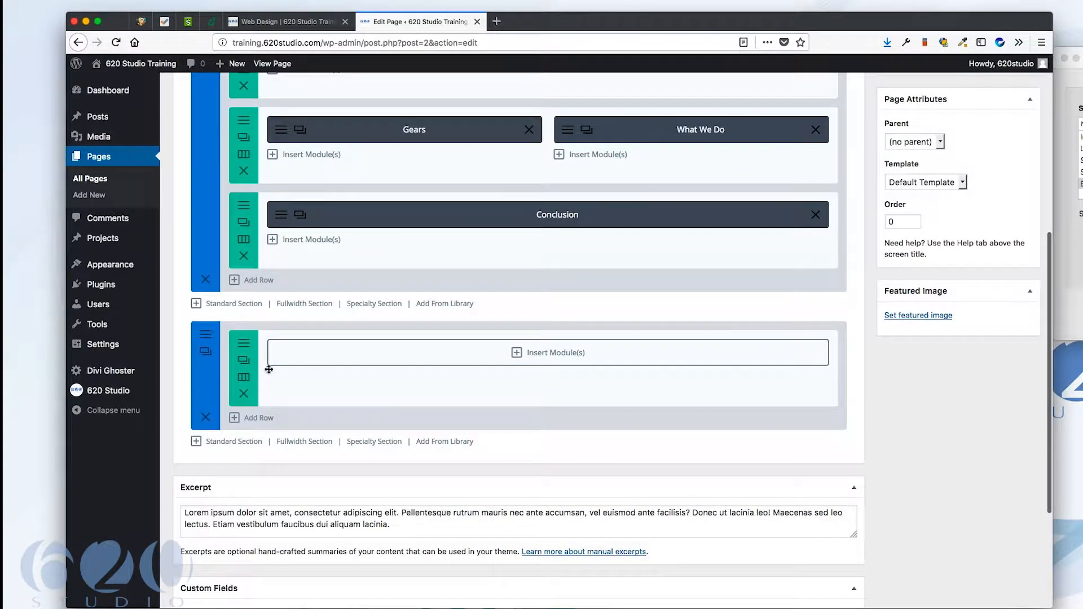
scroll(556, 358, up, 4)
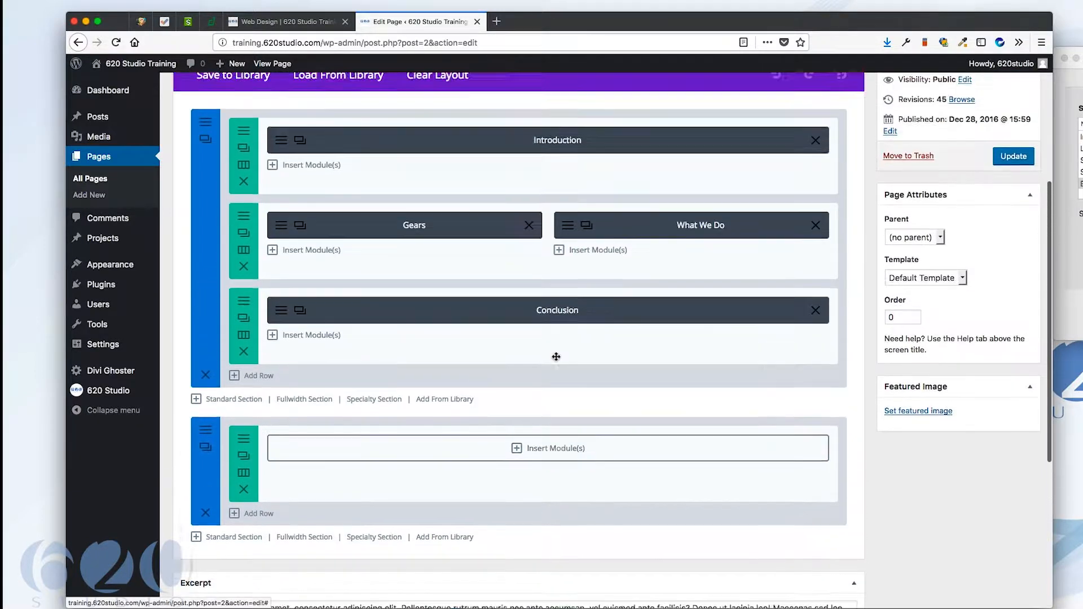
scroll(510, 138, up, 3)
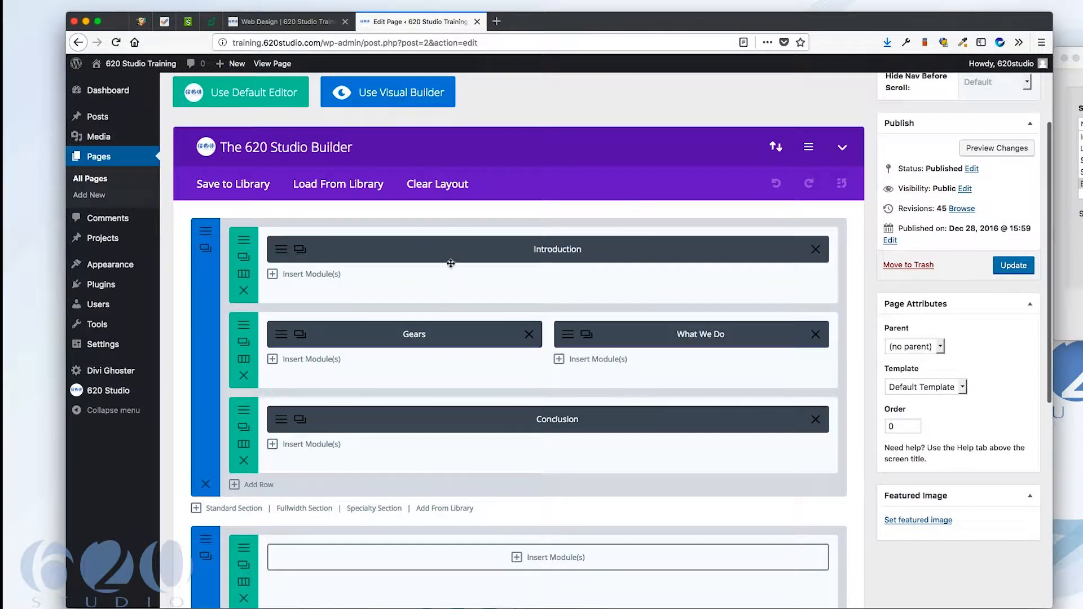
scroll(340, 183, up, 4)
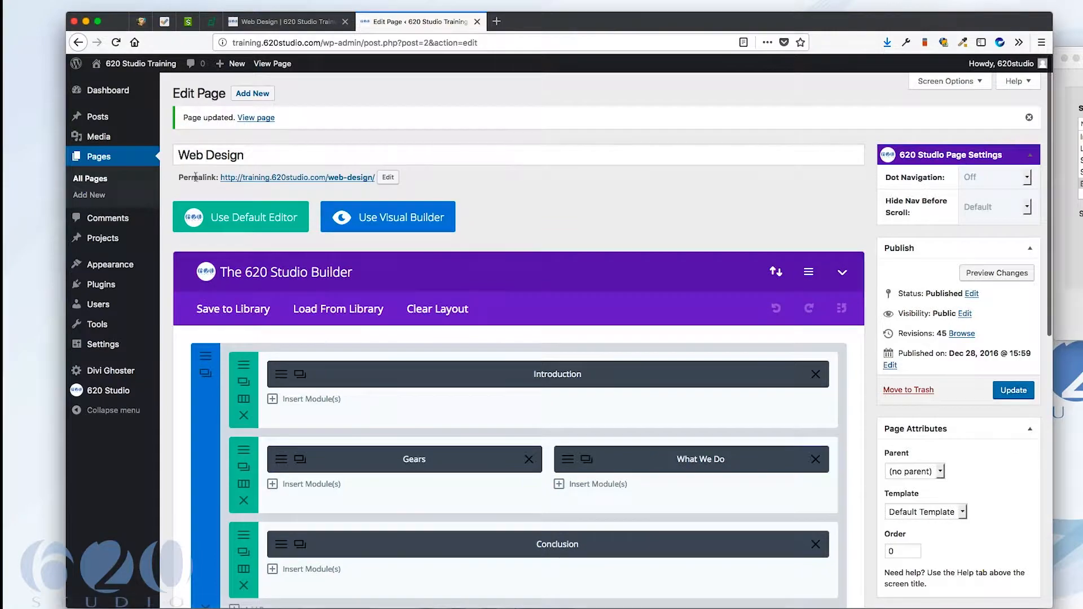
scroll(305, 187, down, 11)
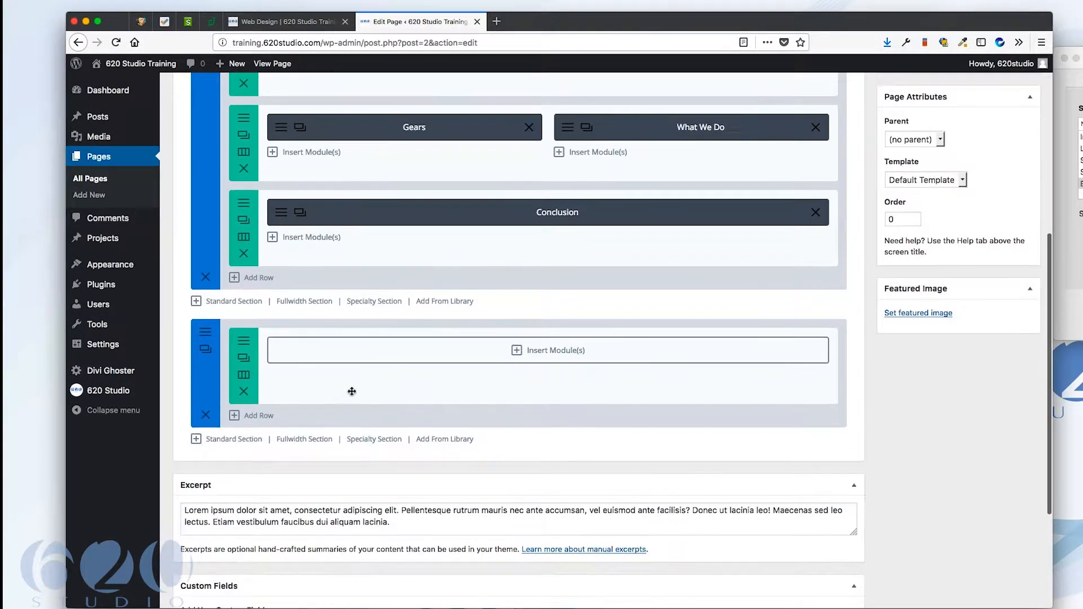
click(558, 351)
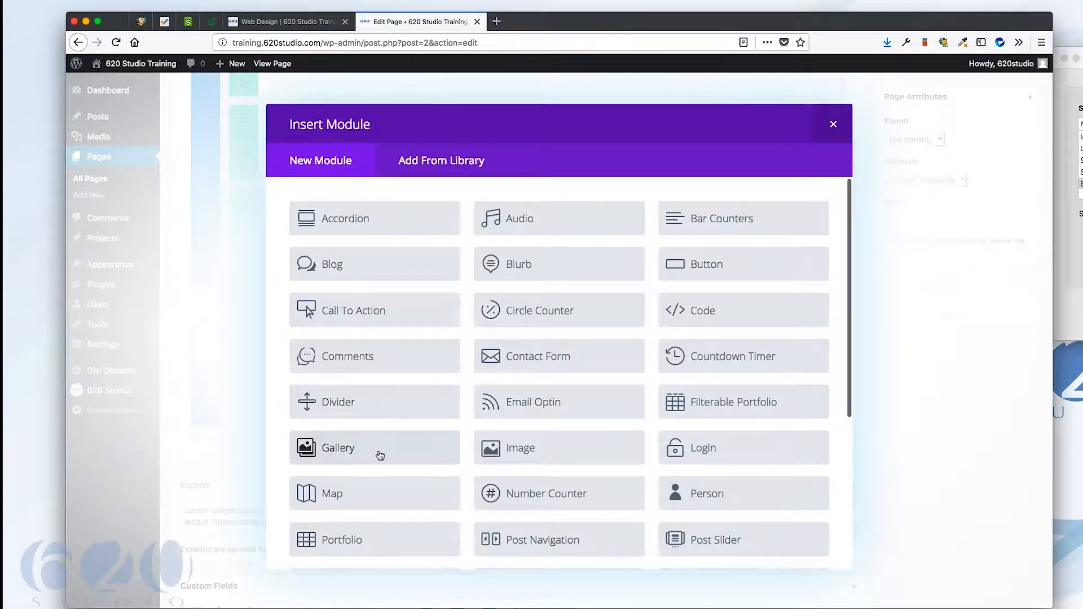
click(378, 450)
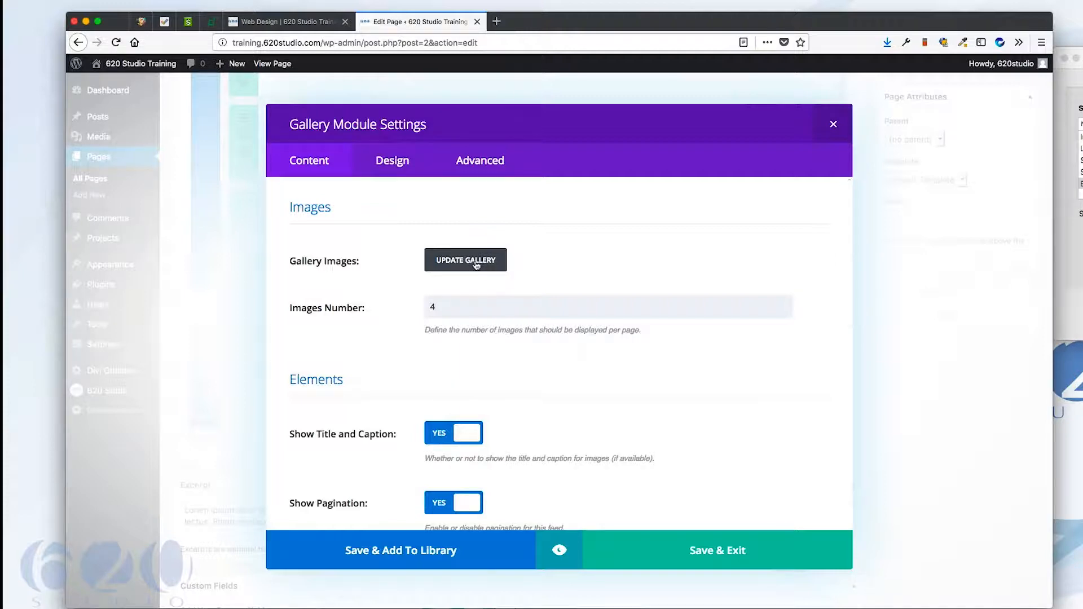
Step: Open the gallery module's image selection, view the file upload option and return to the media library
click(475, 263)
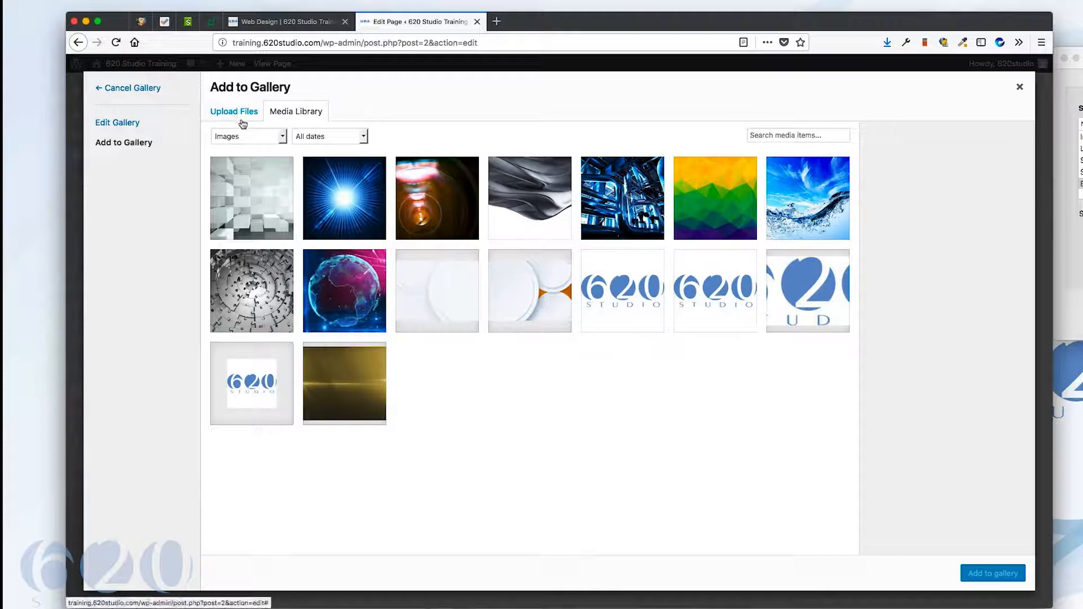
click(126, 144)
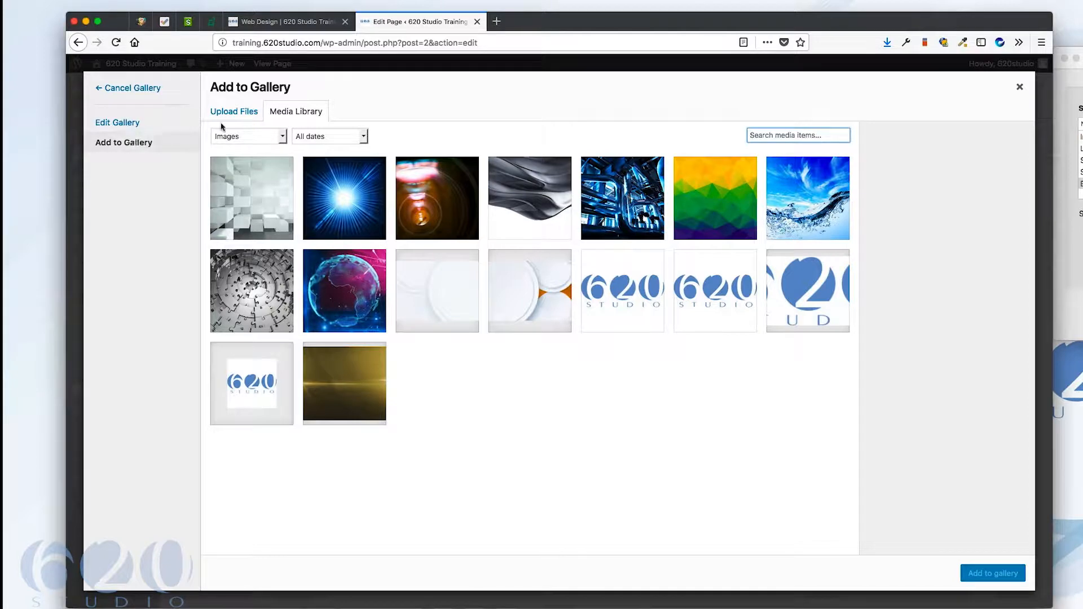
click(234, 111)
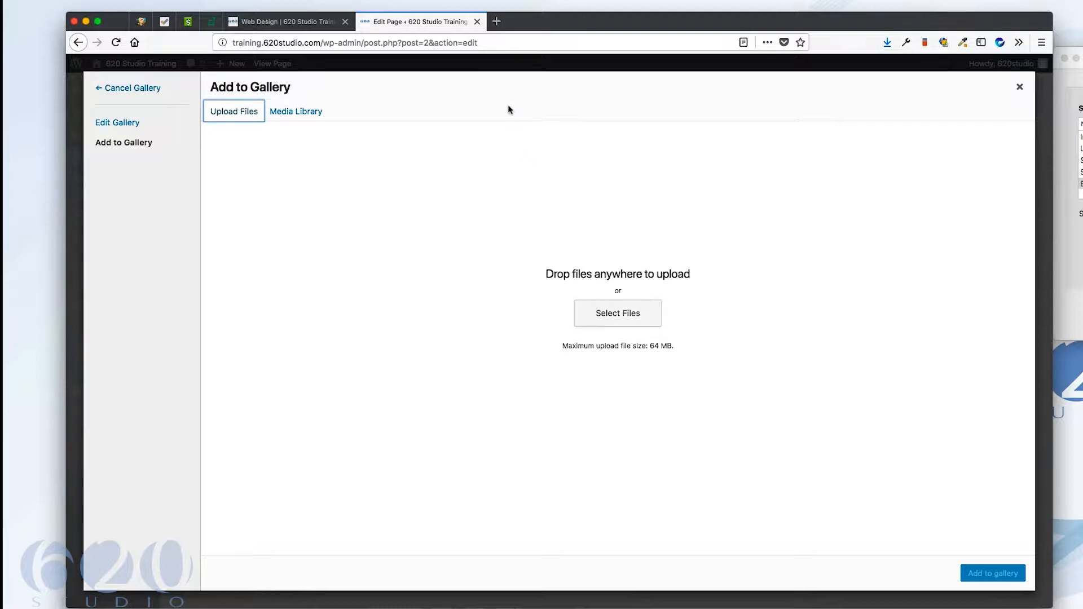
click(298, 111)
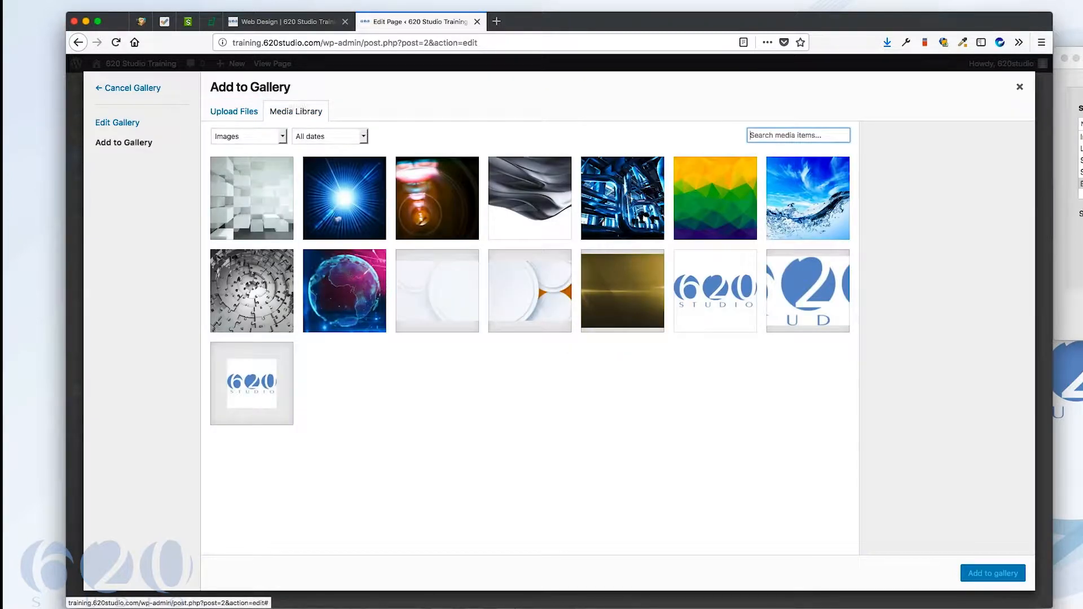
Step: Select the Building Blocks, orange lens flare, grey waves, Twisted Circulation and multicoloured polygon images, checking the Building Blocks image's dimensions
click(249, 199)
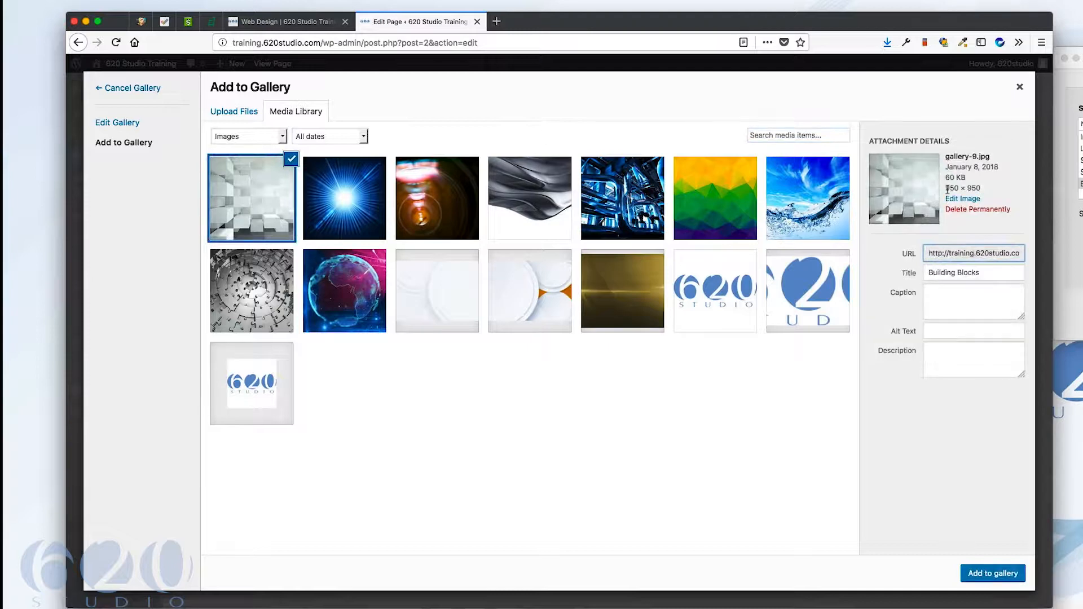
mouse_move(945, 188)
mouse_down()
mouse_move(981, 189)
mouse_move(965, 187)
mouse_up()
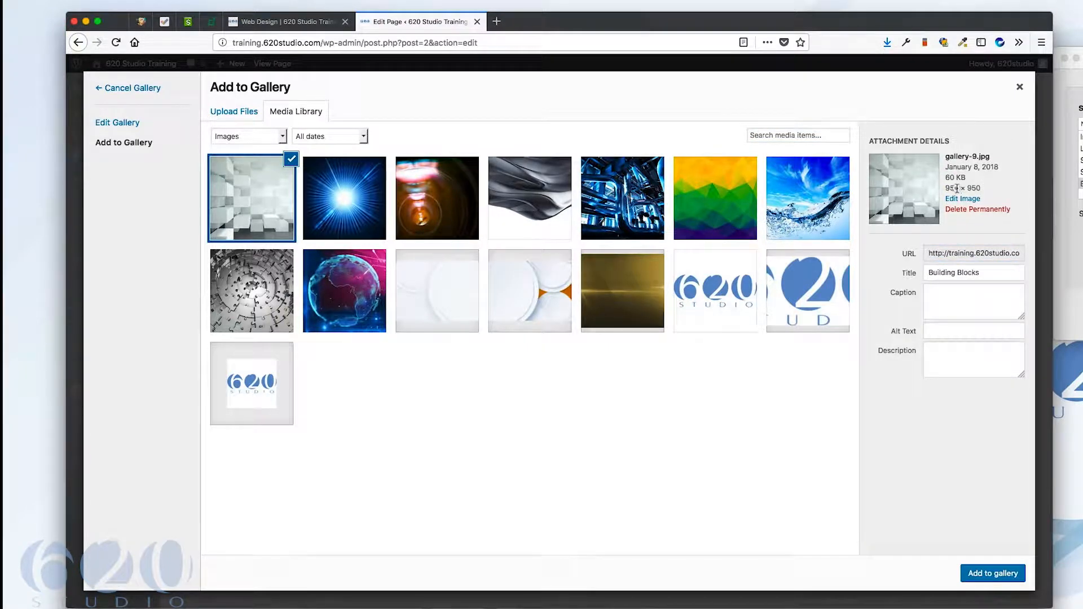
click(947, 190)
click(468, 185)
click(541, 187)
click(619, 188)
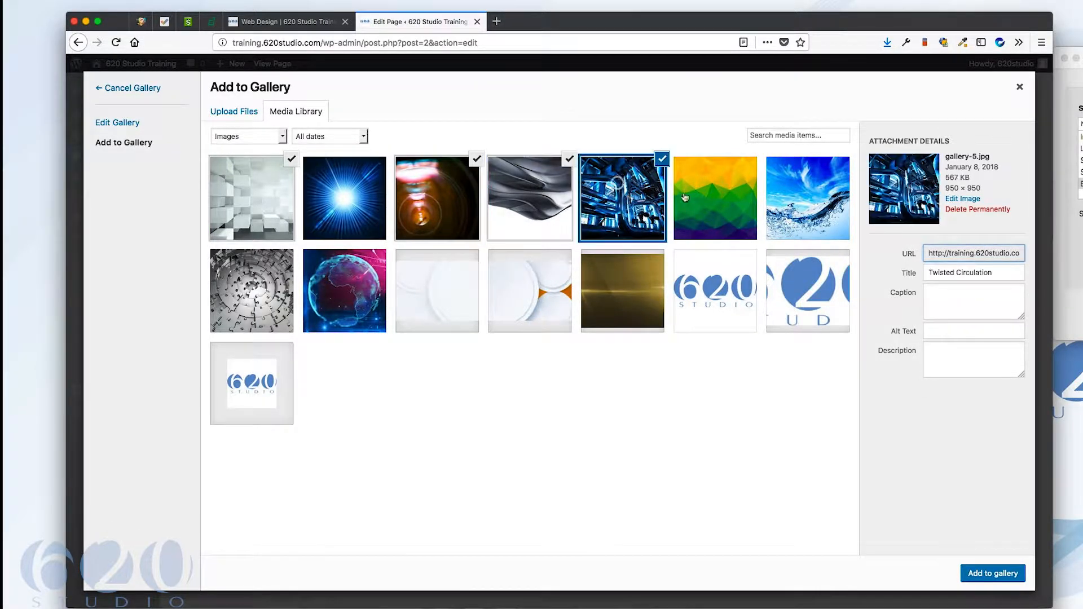
click(691, 192)
click(260, 177)
Step: Revisit the upload option, then add the Glare, blue water, grey circular pattern and Digital Globe images to the media library selection
click(236, 117)
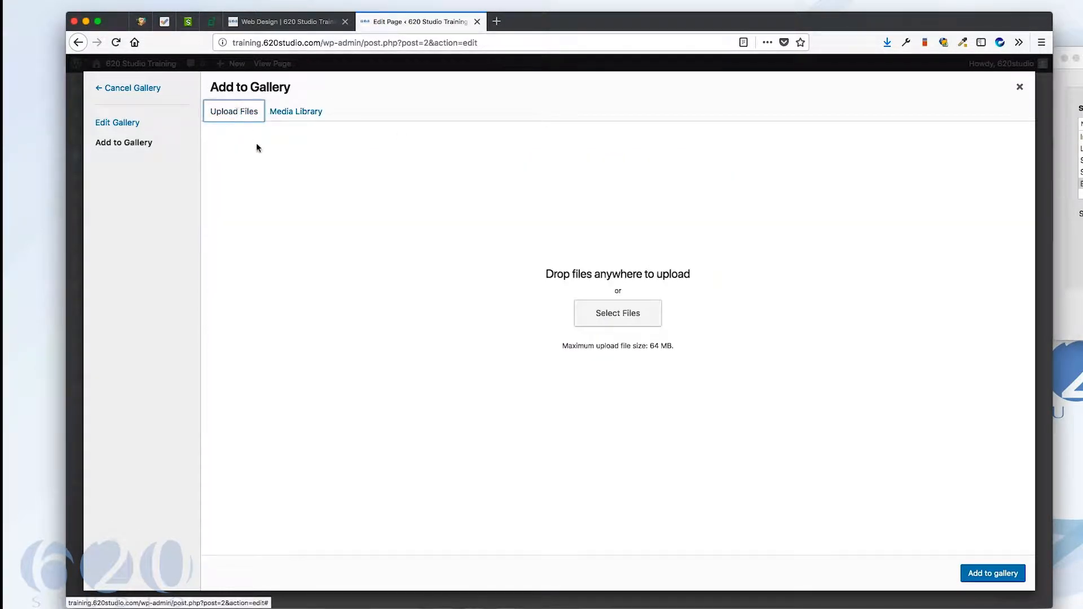
click(297, 115)
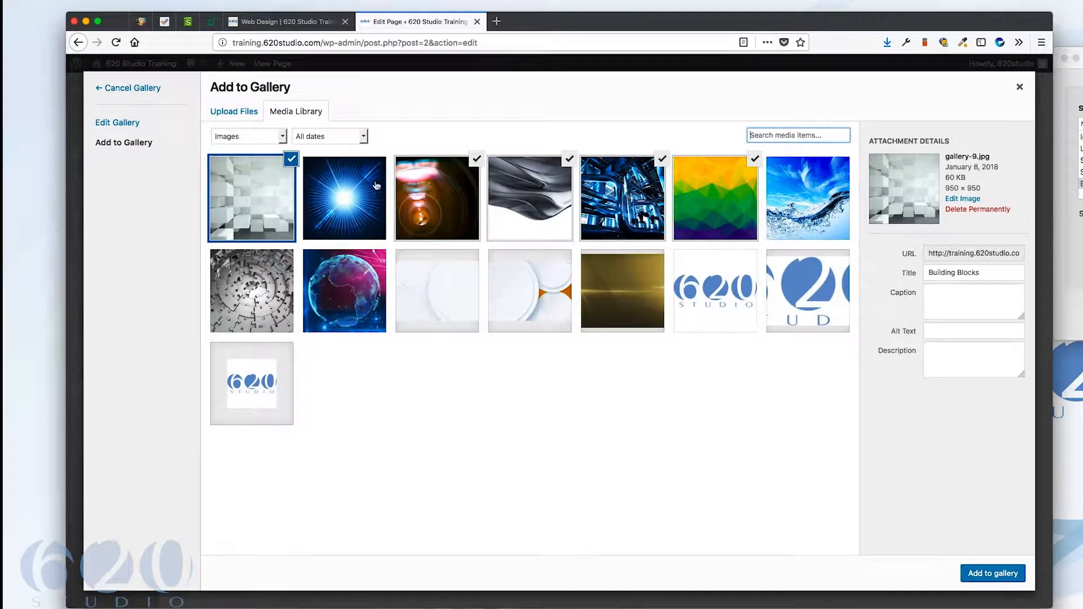
click(350, 184)
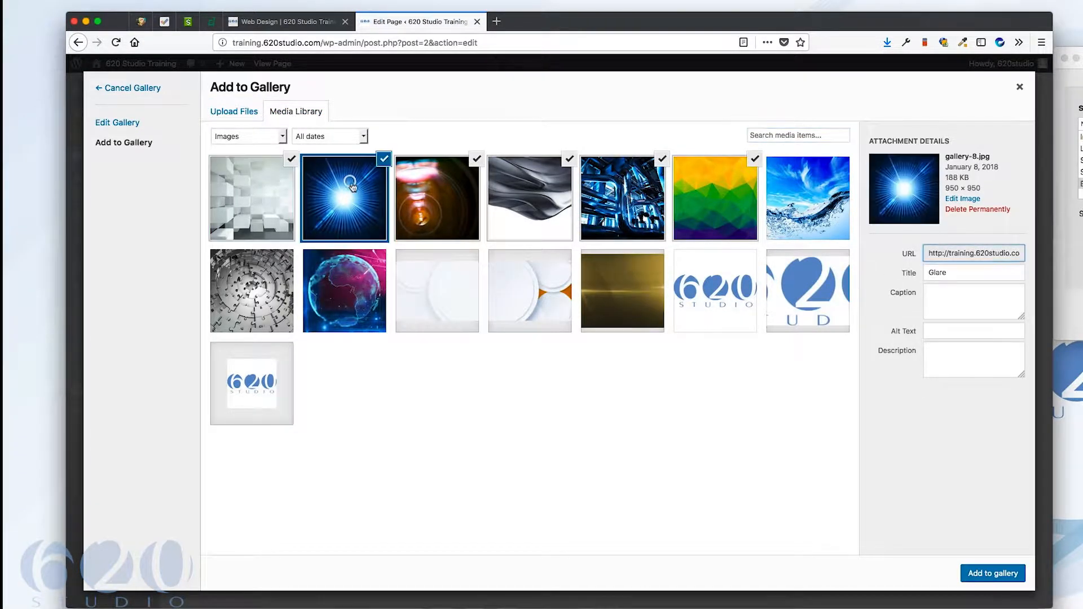
click(785, 181)
click(276, 271)
click(337, 270)
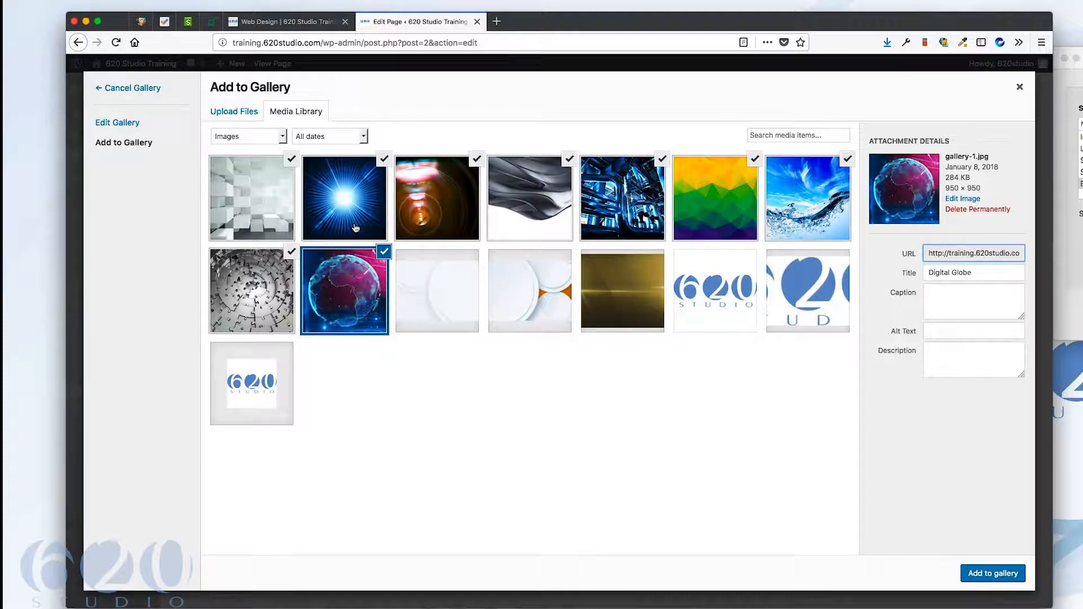
Step: Remove the gears image from the gallery and add the nine selected media library images to it
click(116, 125)
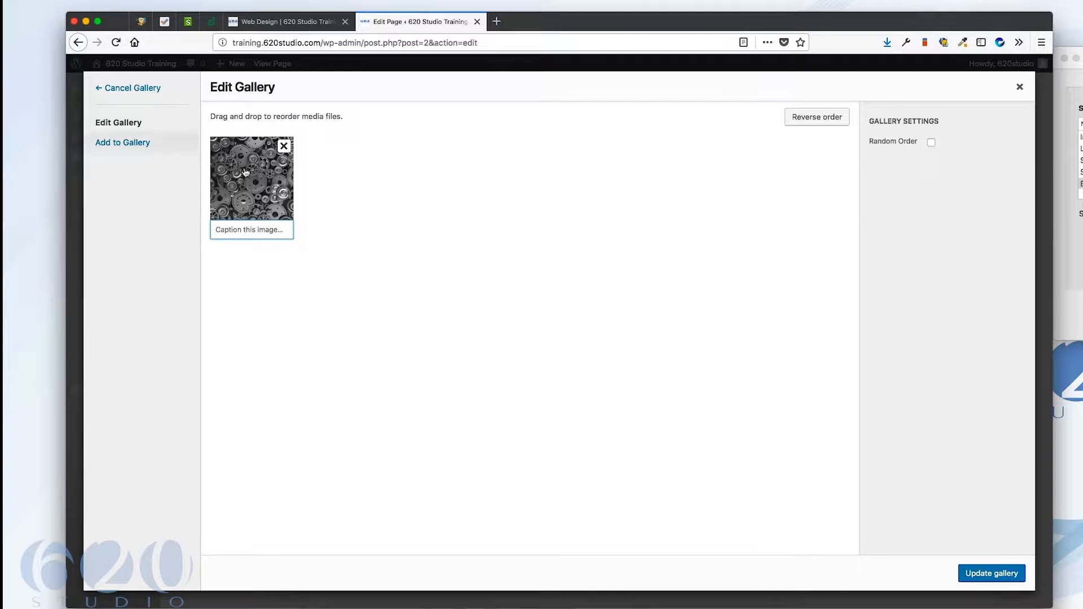
click(285, 148)
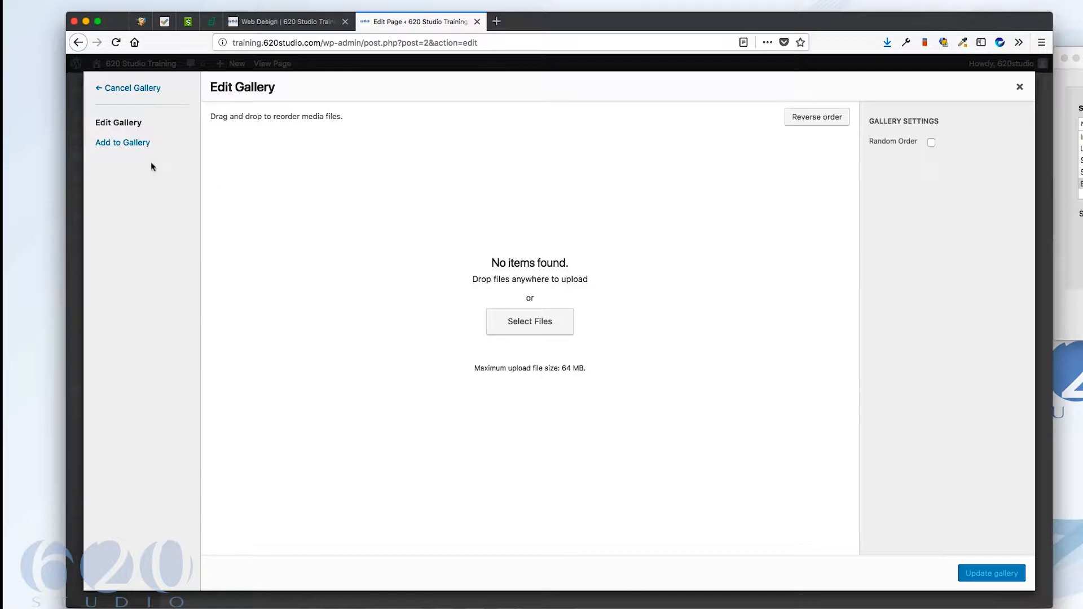
click(136, 144)
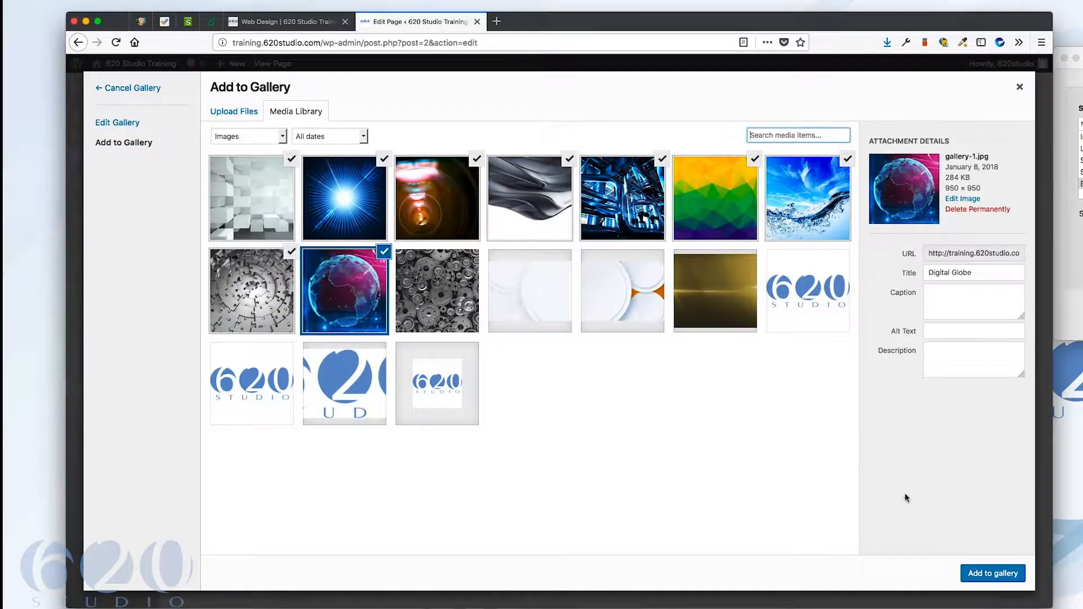
click(981, 574)
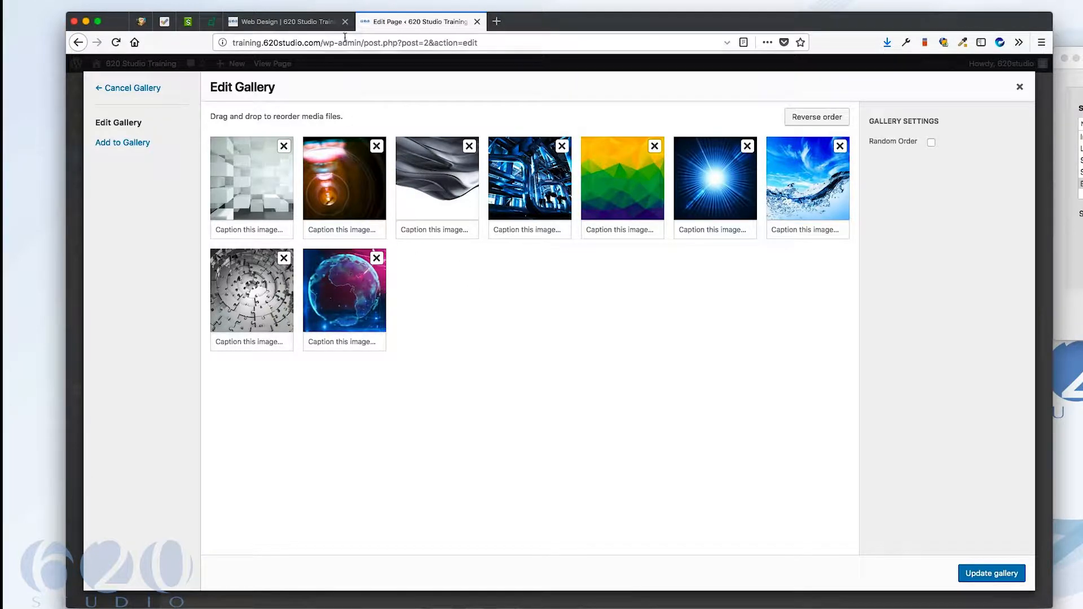
Step: Check the titles shown beneath the gallery thumbnails on the live Web Design page
click(311, 23)
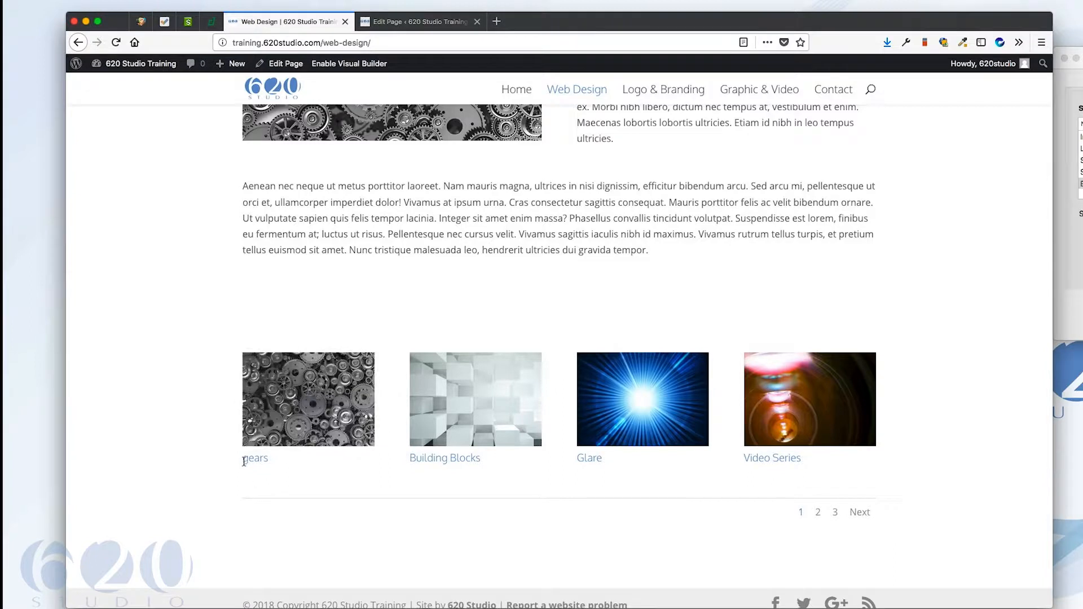
drag(243, 458, 481, 458)
click(579, 457)
Step: Examine the Building Blocks image's title in the gallery's attachment details and compare it with the live page
click(388, 23)
click(270, 195)
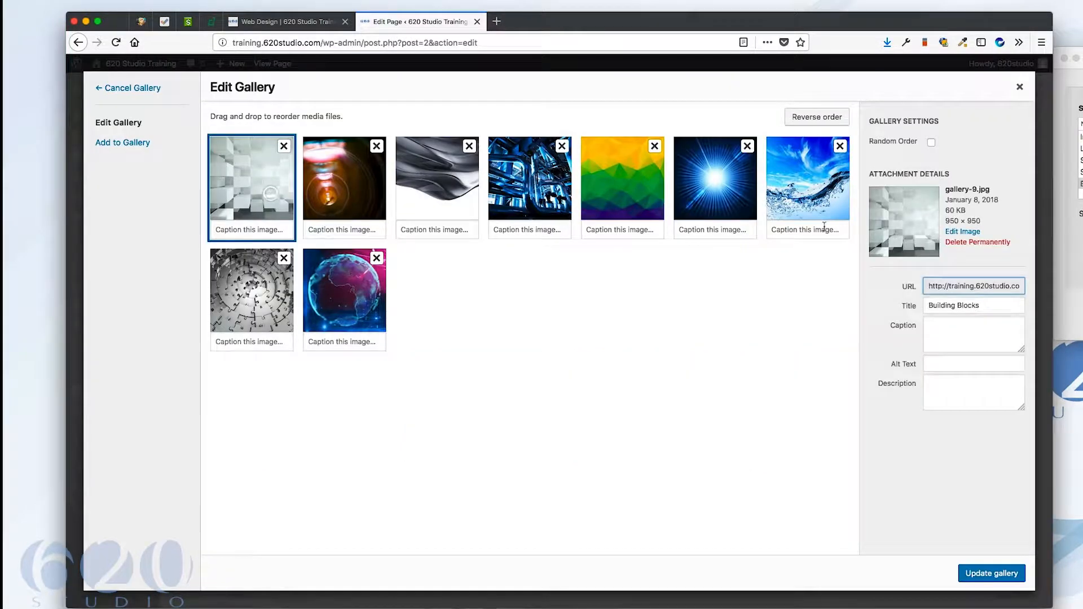
drag(986, 310, 929, 306)
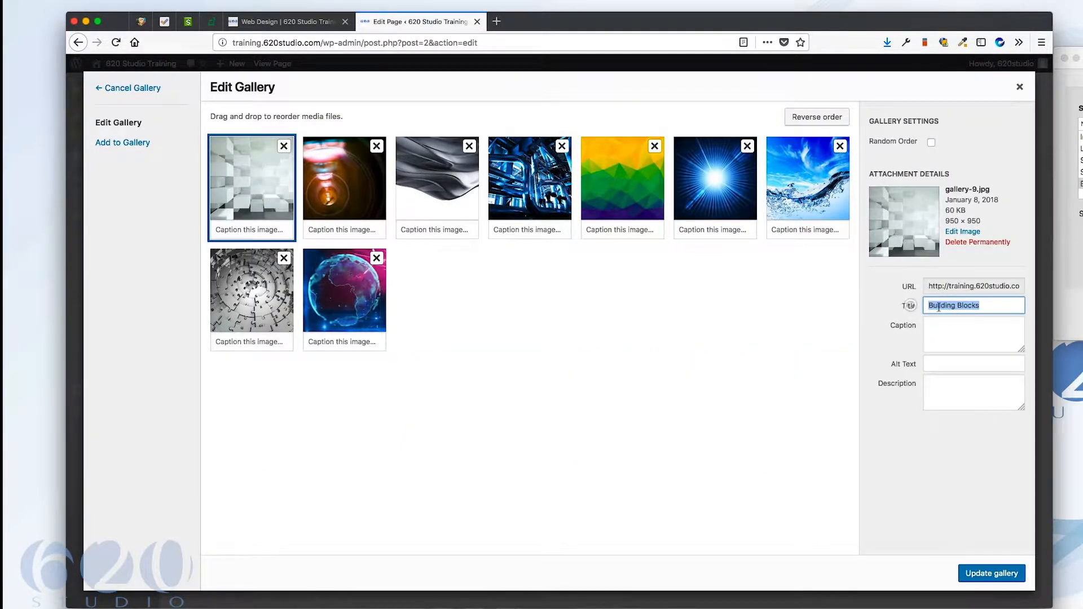
click(952, 306)
drag(986, 308, 926, 307)
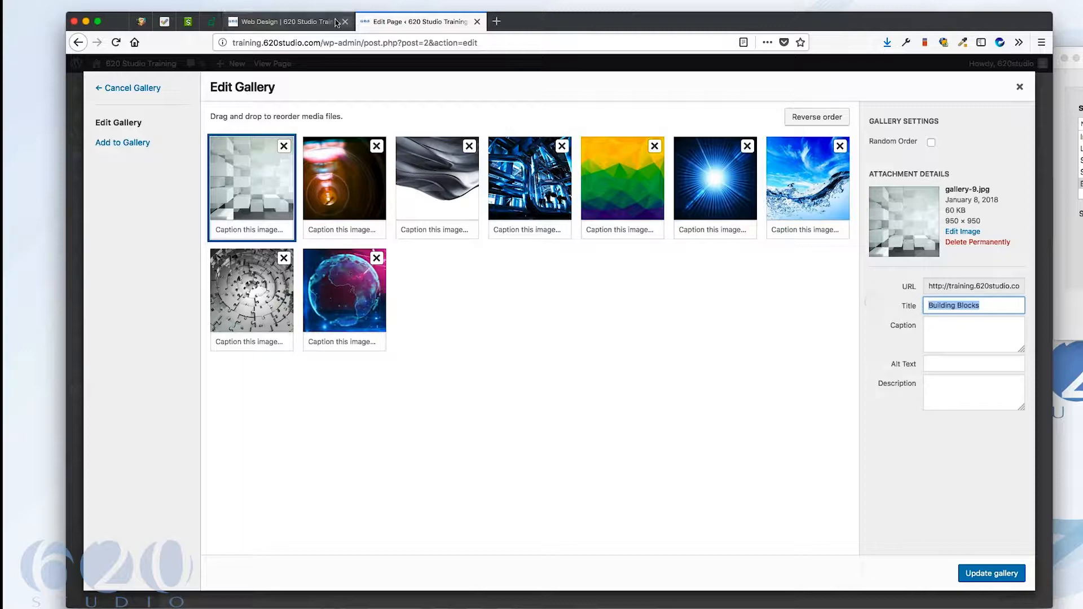
click(337, 23)
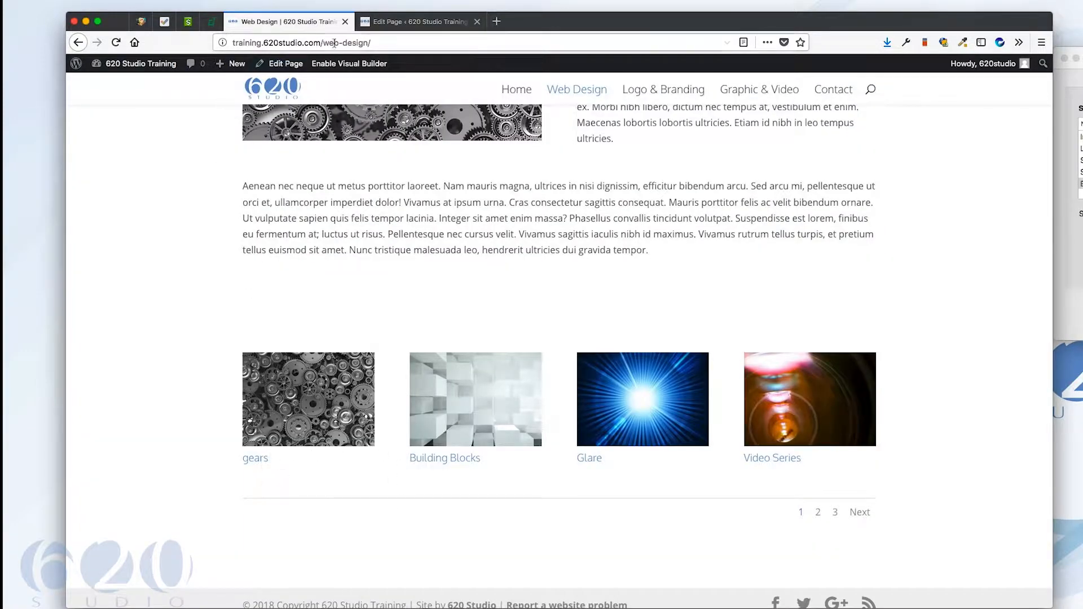
click(389, 21)
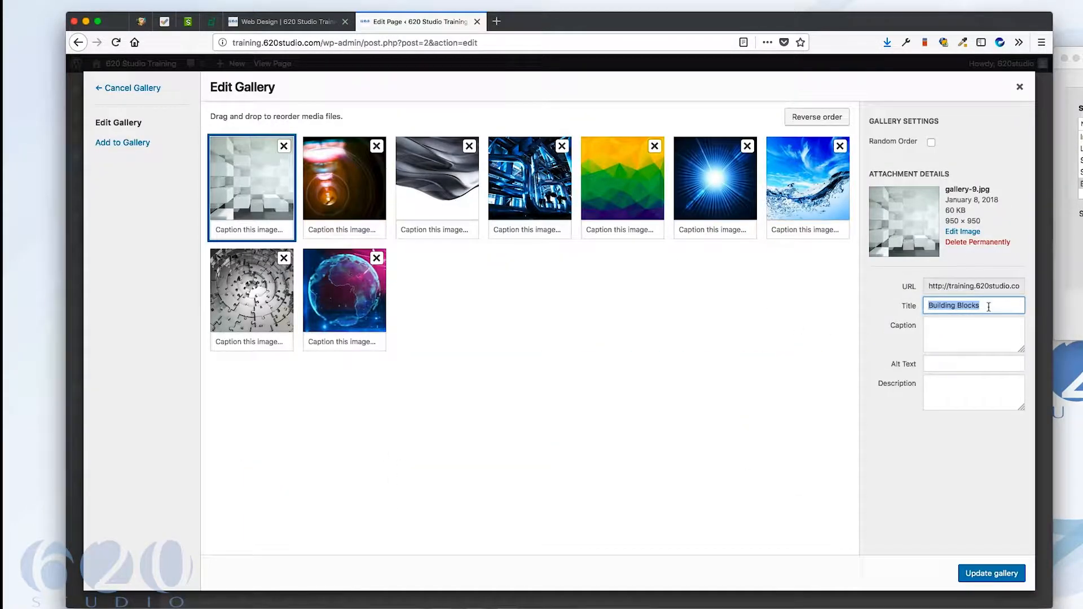
Step: Highlight the Building Blocks title in its attachment details and look at the matching thumbnail titles on the live page
click(989, 307)
drag(968, 308, 920, 306)
click(985, 305)
click(291, 22)
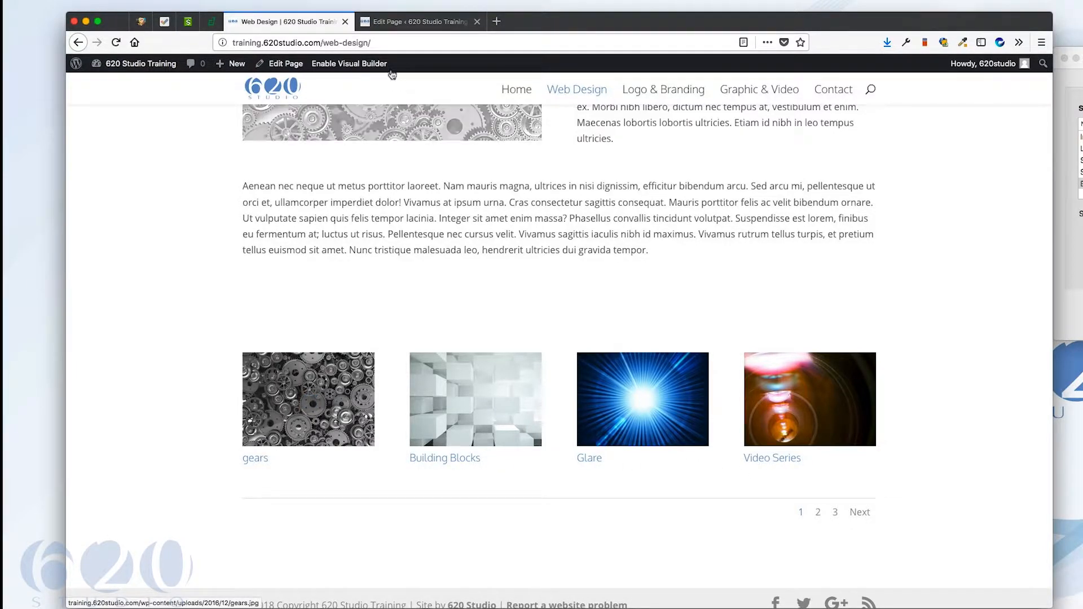
click(421, 21)
Step: Save the new image set in the Gallery module, update the Web Design page and reload its live version
click(992, 573)
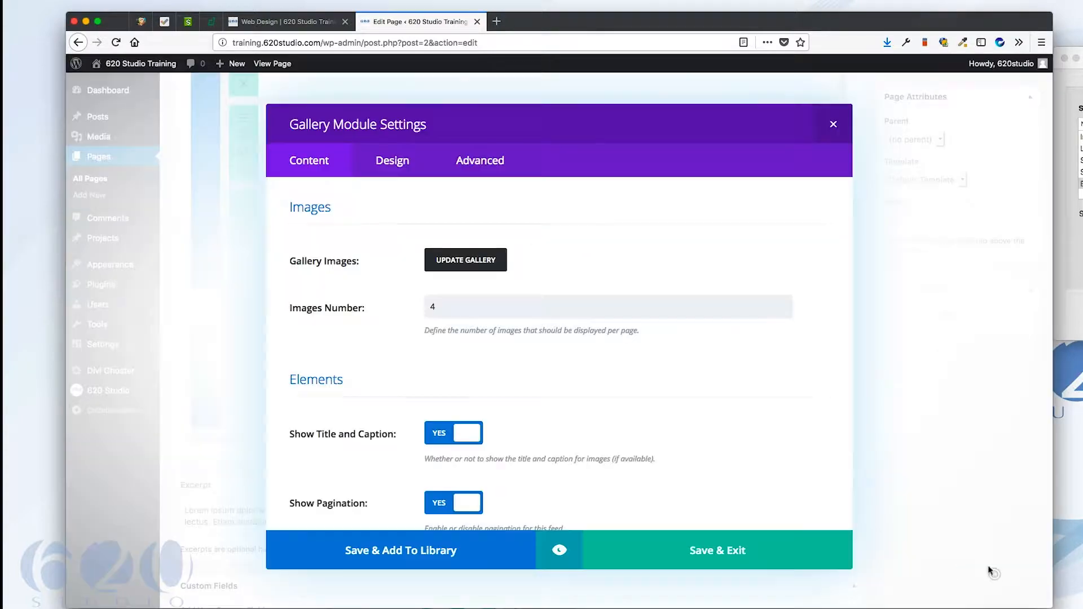
click(737, 554)
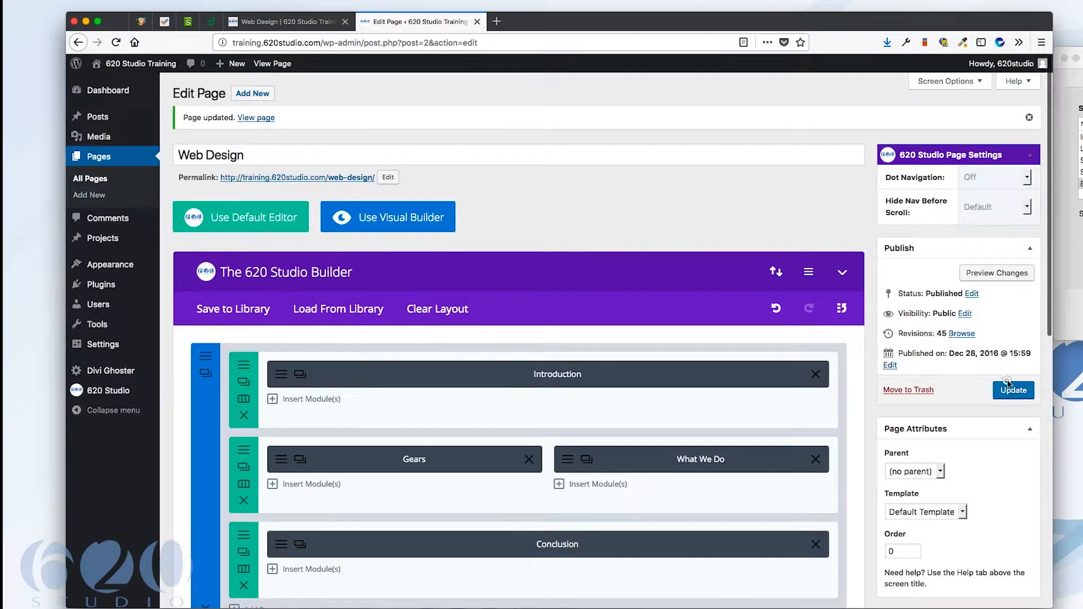
click(1011, 389)
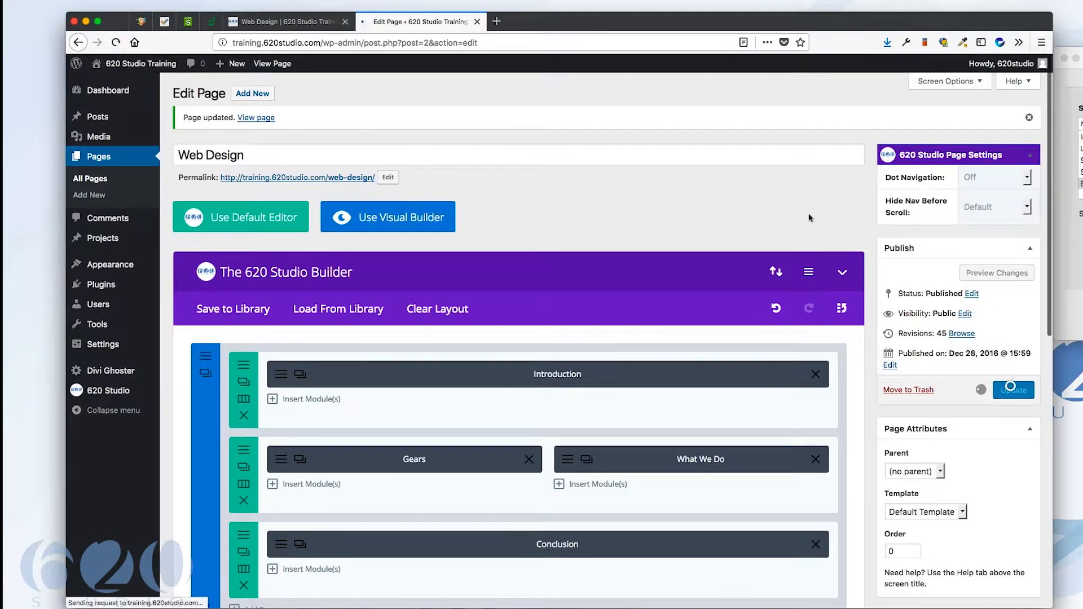
click(299, 21)
key(super+r)
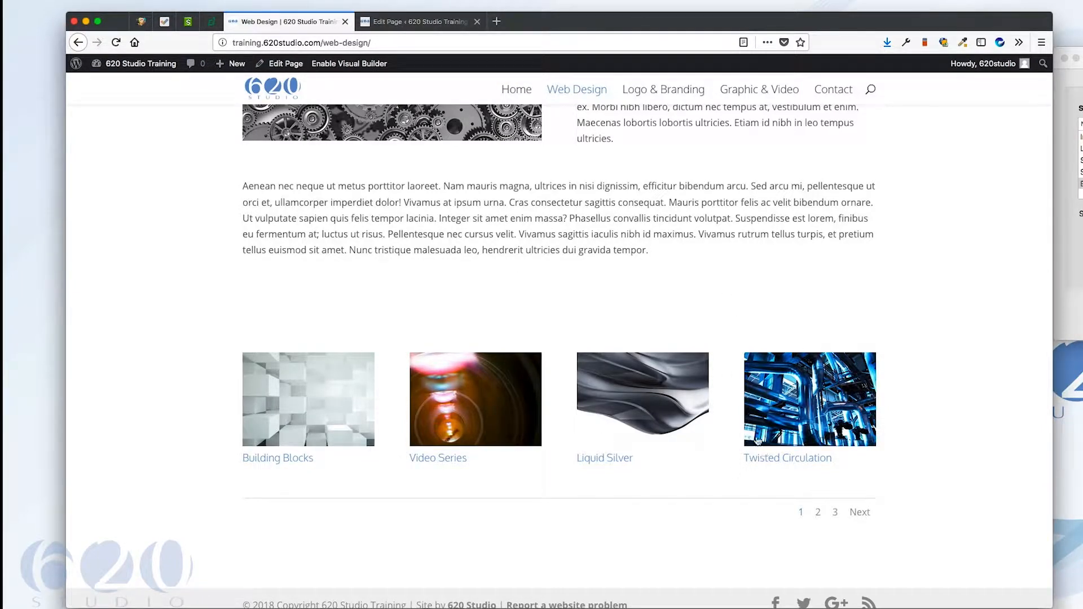
Step: Open the Gallery module's image set for editing again
click(398, 22)
scroll(460, 216, down, 5)
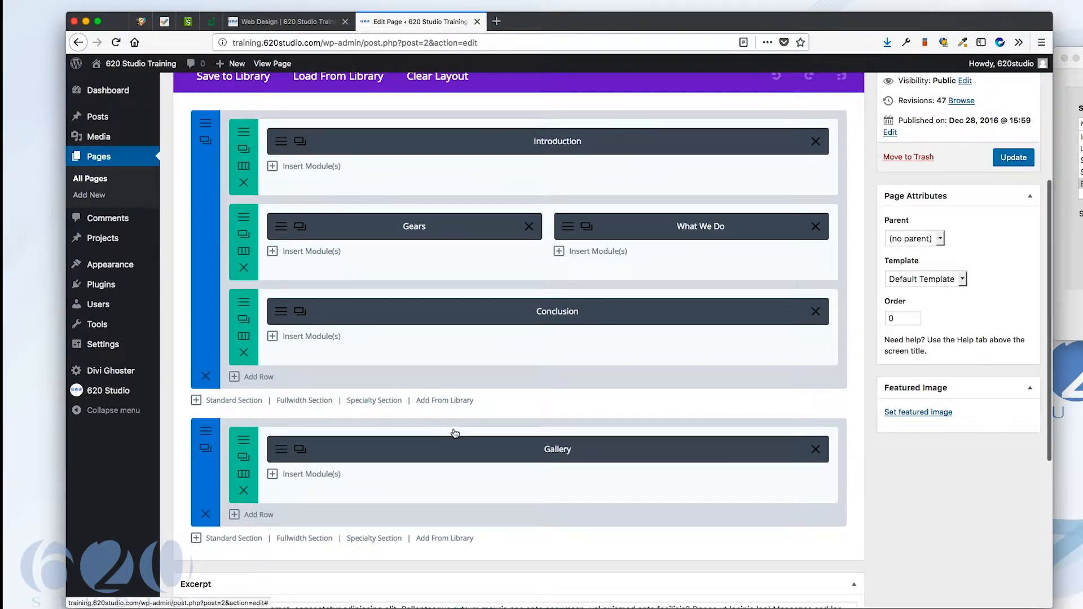
click(455, 434)
click(458, 258)
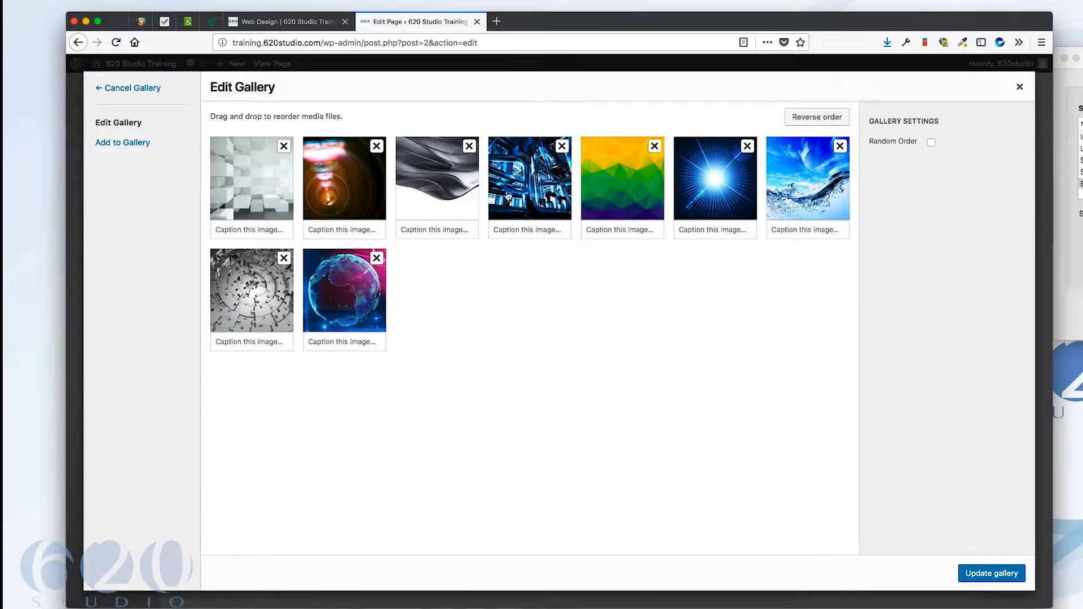
Step: Try reversing the image order and enabling Random Order for the gallery, undoing each change
click(813, 120)
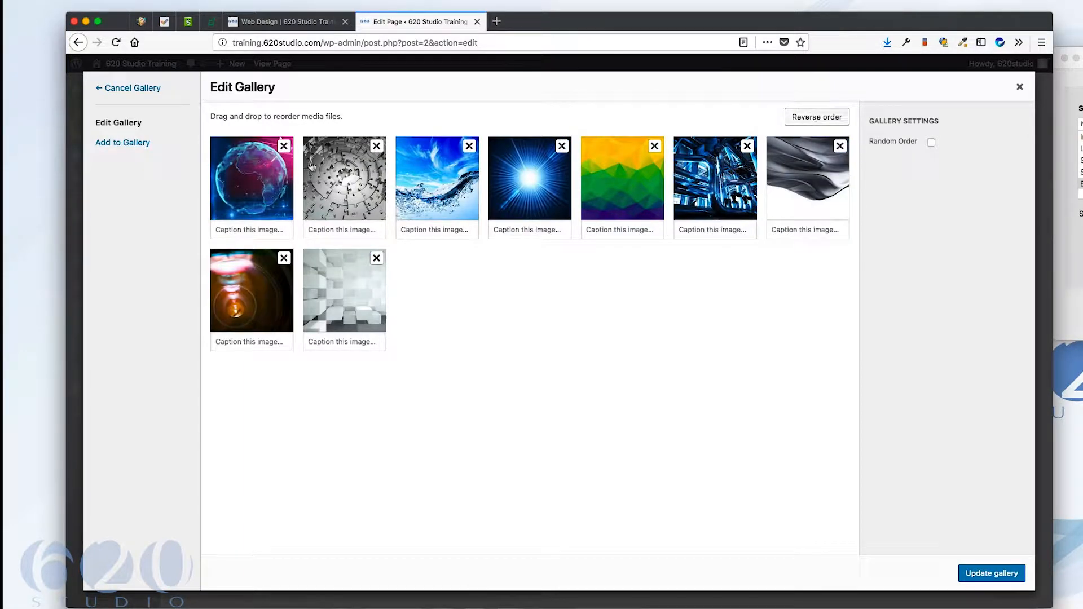
click(817, 118)
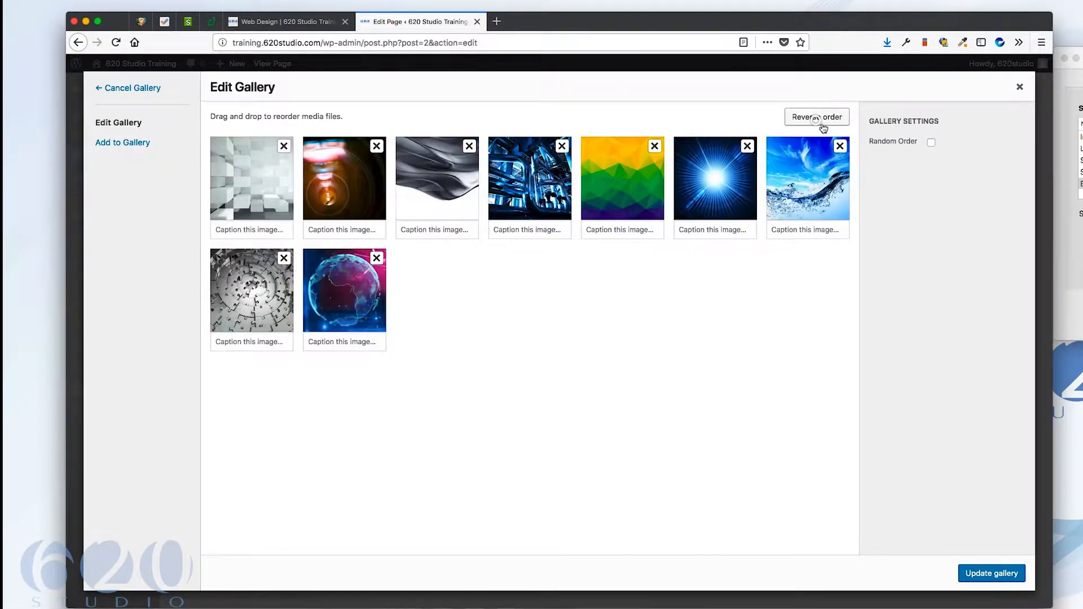
click(930, 143)
click(299, 21)
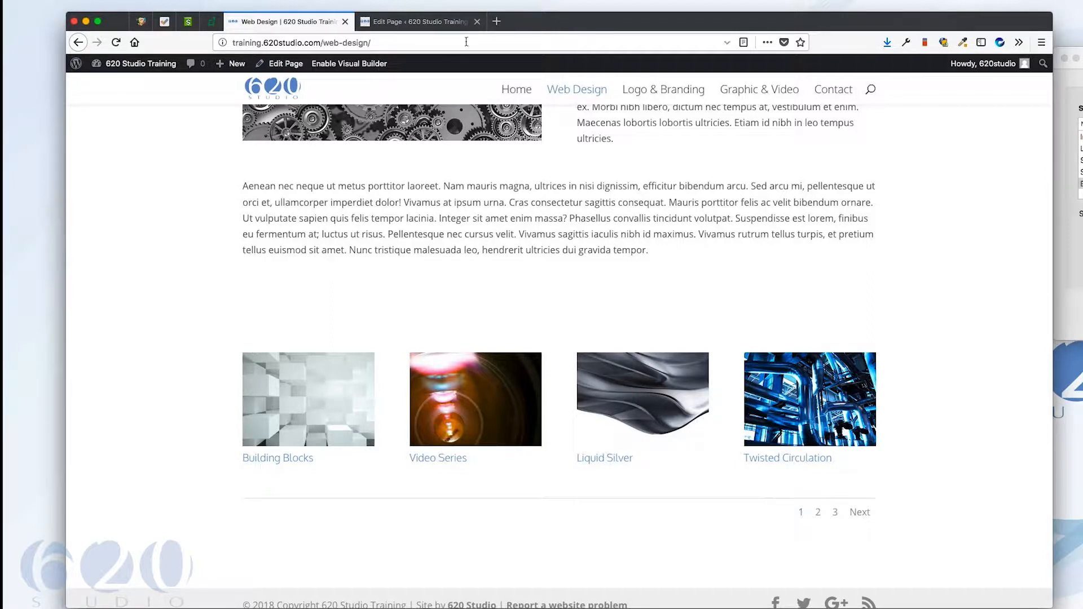
click(438, 23)
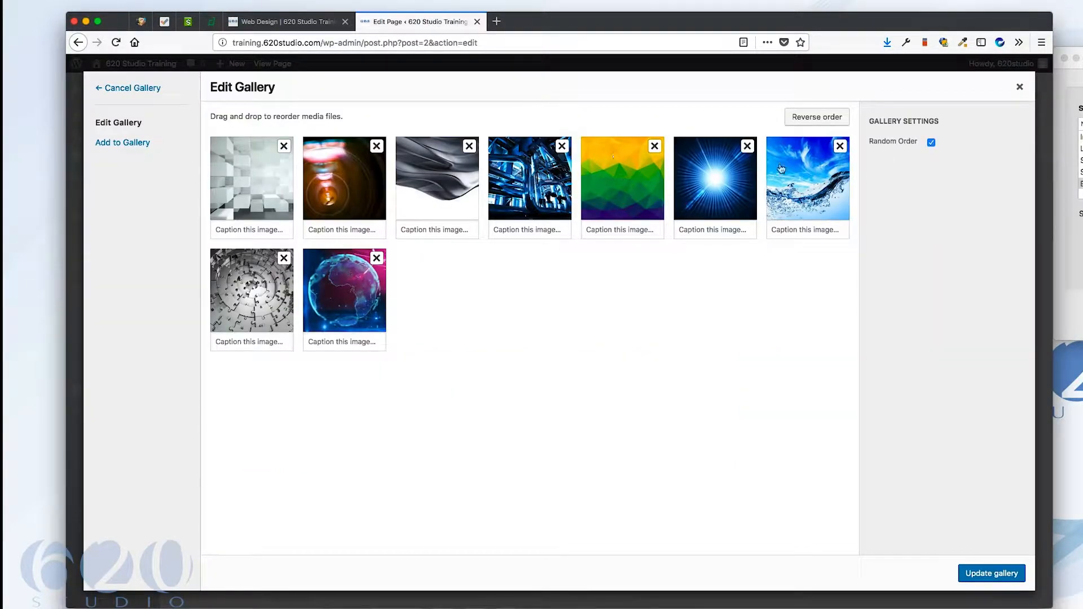
click(932, 143)
Step: Reorder the gallery so the Digital Globe image comes first and Building Blocks sits fifth, between Twisted Circulation and Geometry
drag(348, 291, 246, 186)
drag(446, 197, 342, 192)
drag(545, 189, 436, 179)
drag(621, 181, 329, 302)
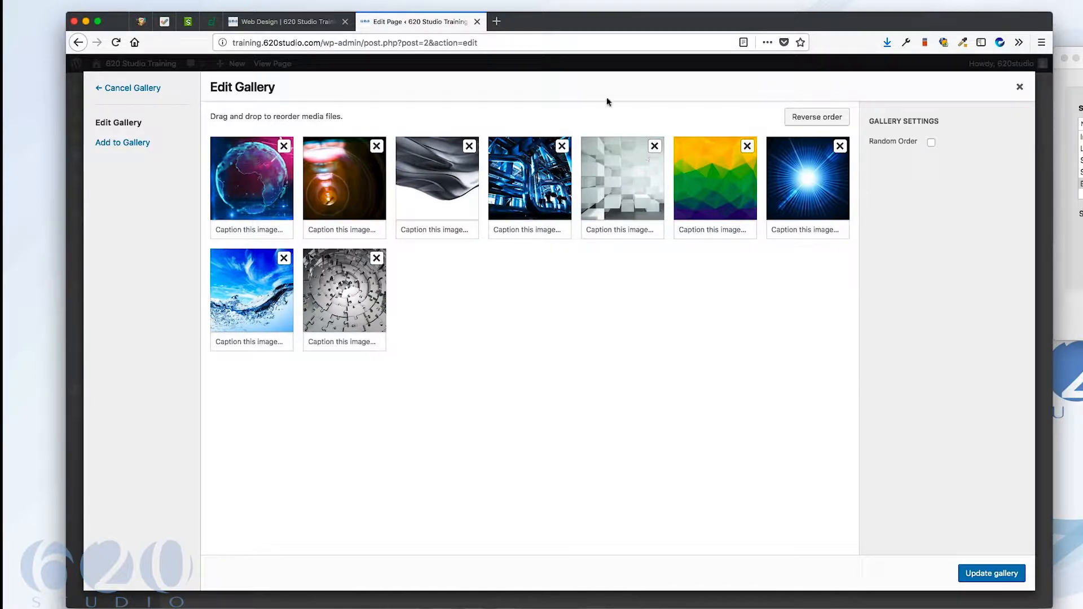
Step: Save the reordered images in the Gallery module, update the page and check the order on the live page
click(983, 574)
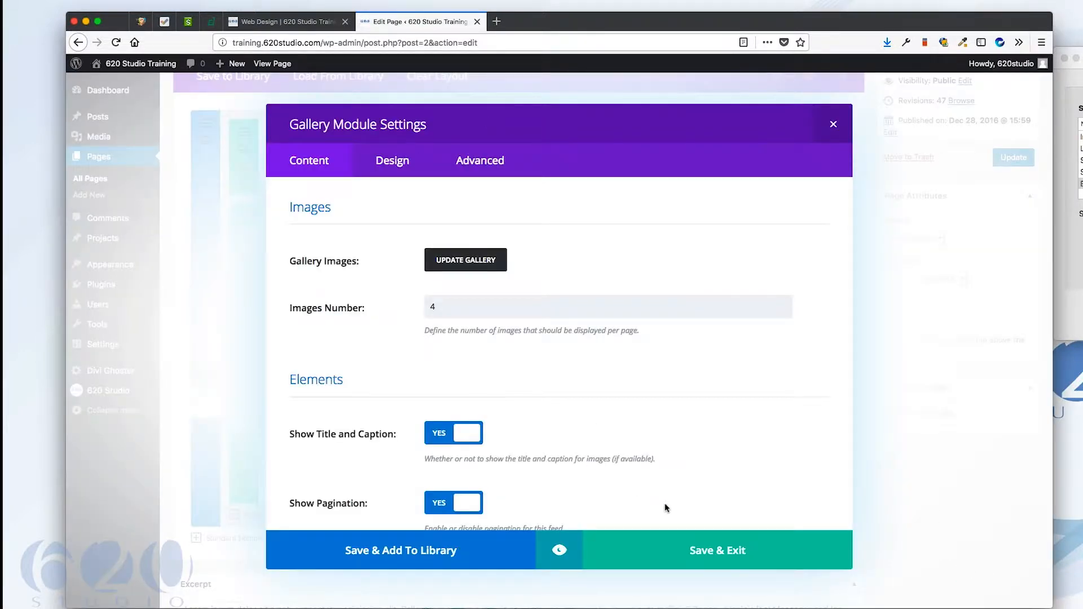
click(727, 551)
click(1015, 158)
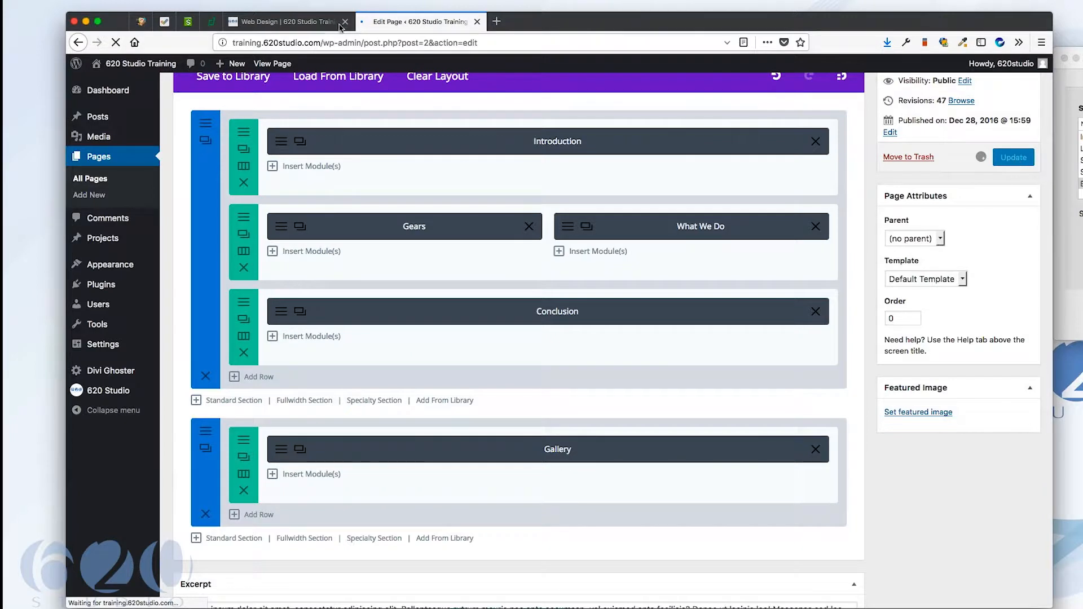
click(309, 22)
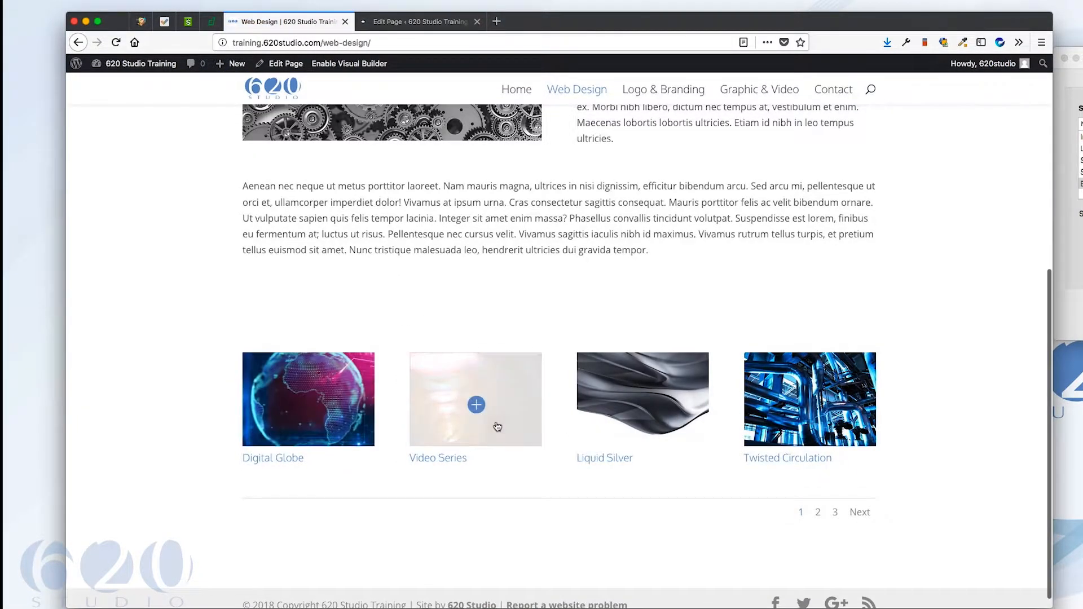
Step: Set the Gallery module's number of images per page to 8 and save the module
click(393, 26)
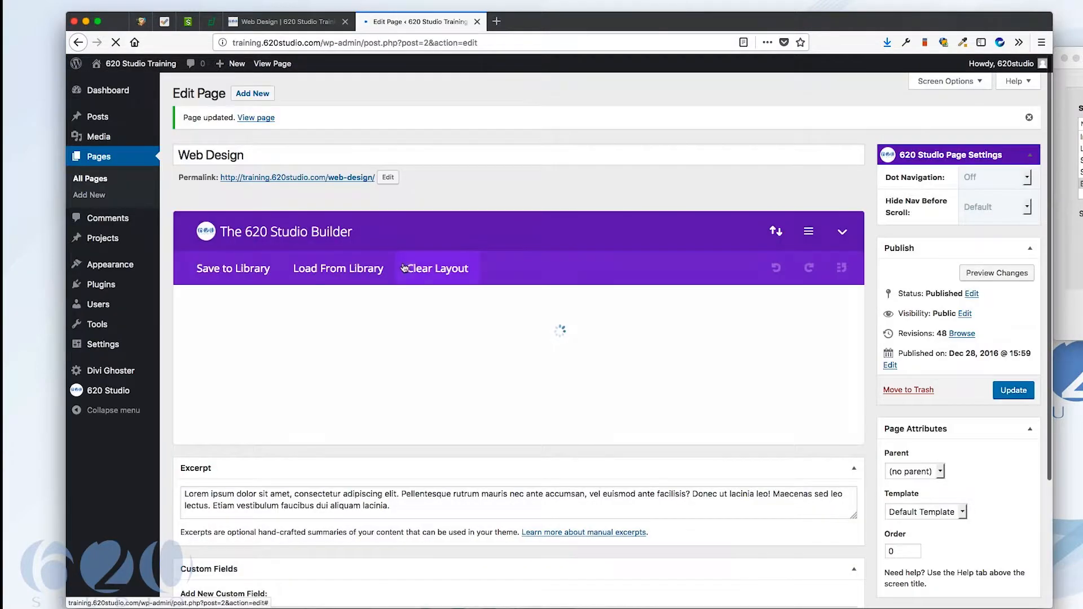
scroll(457, 313, down, 5)
scroll(457, 313, down, 1)
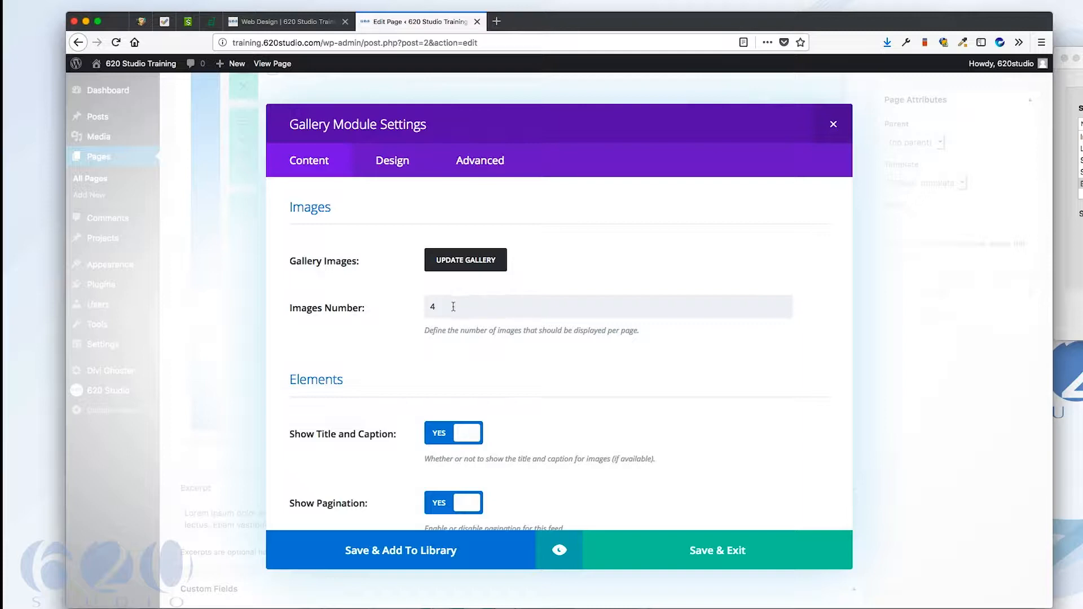
click(293, 26)
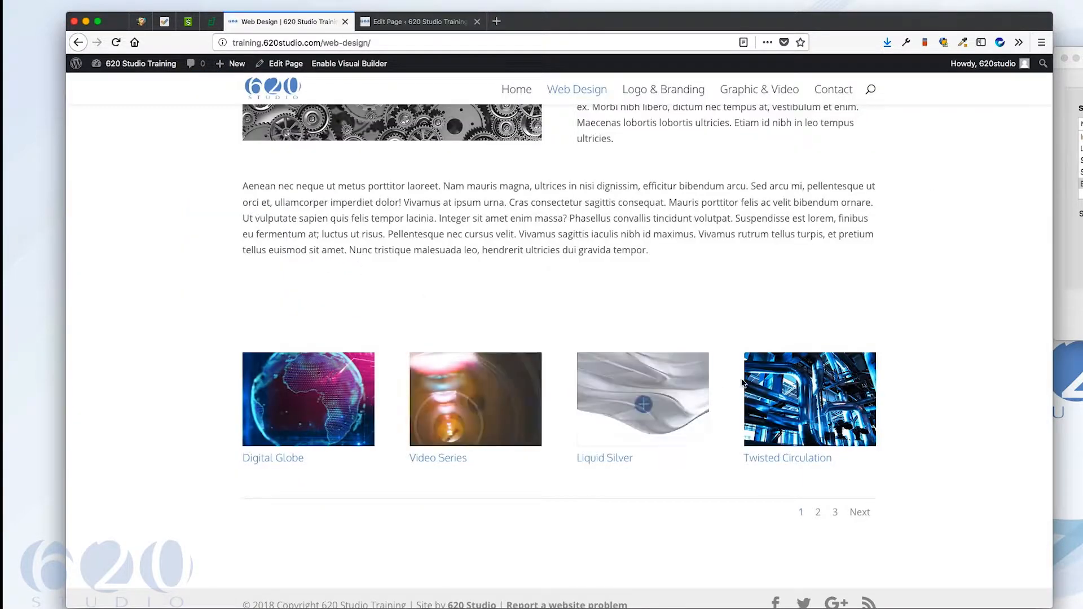
click(403, 22)
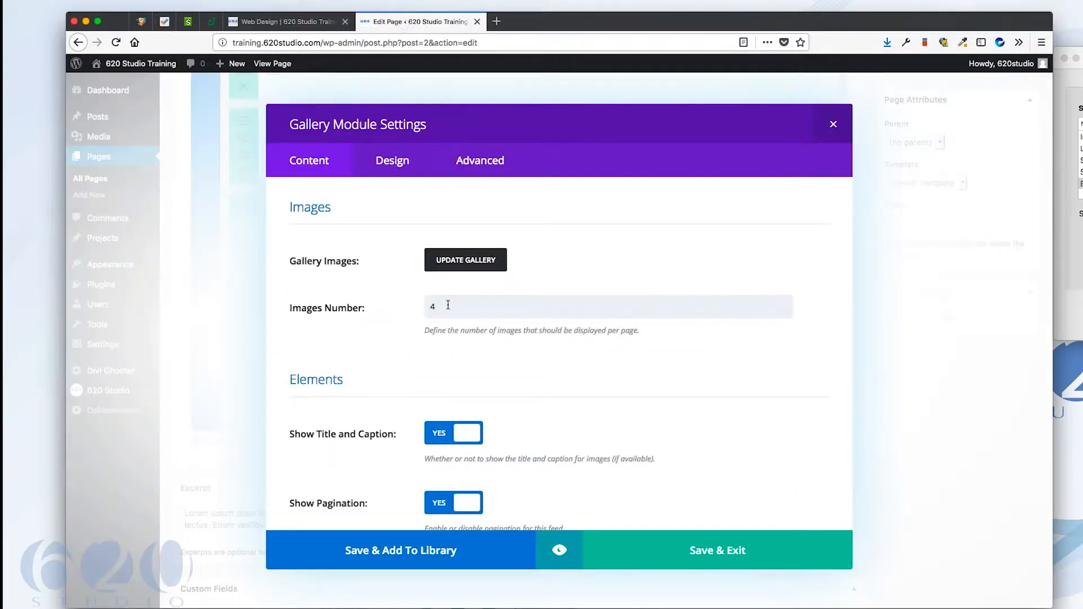
drag(445, 307, 405, 305)
text(8)
click(724, 550)
Step: Update the Web Design page with the eight-image setting and reload the live page
scroll(939, 166, up, 5)
scroll(939, 166, up, 2)
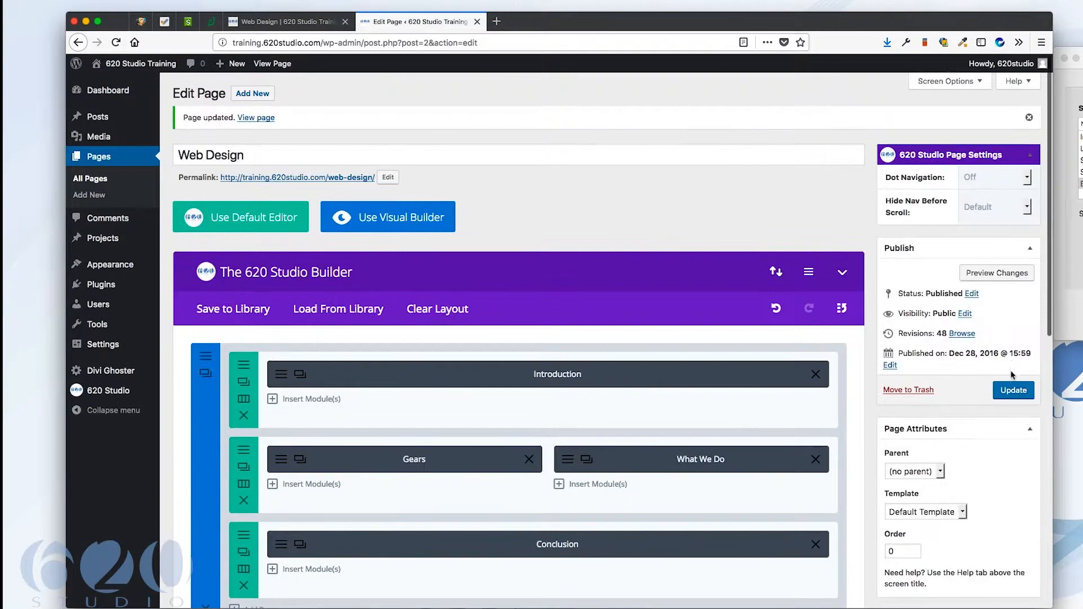
click(1012, 387)
click(328, 22)
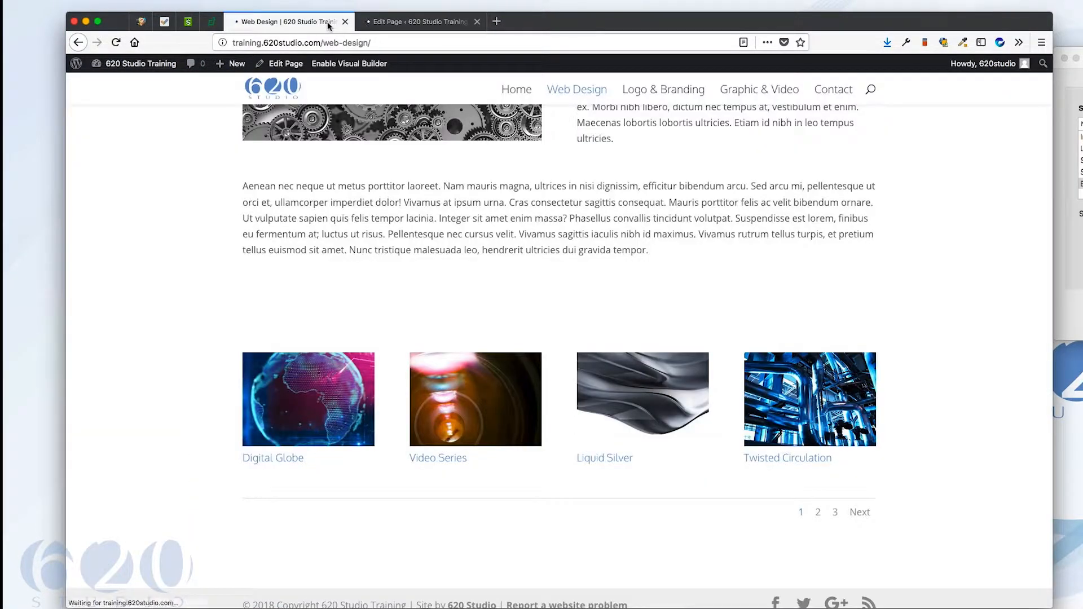
key(super+r)
Step: Browse to the second page of the live gallery and return to its first page
scroll(525, 302, down, 5)
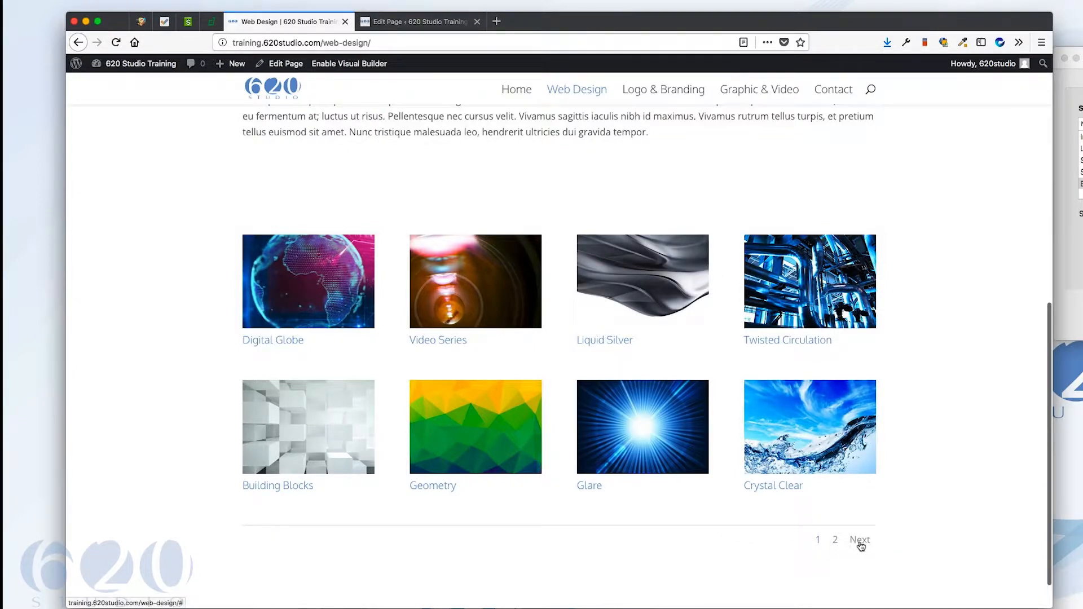
click(858, 540)
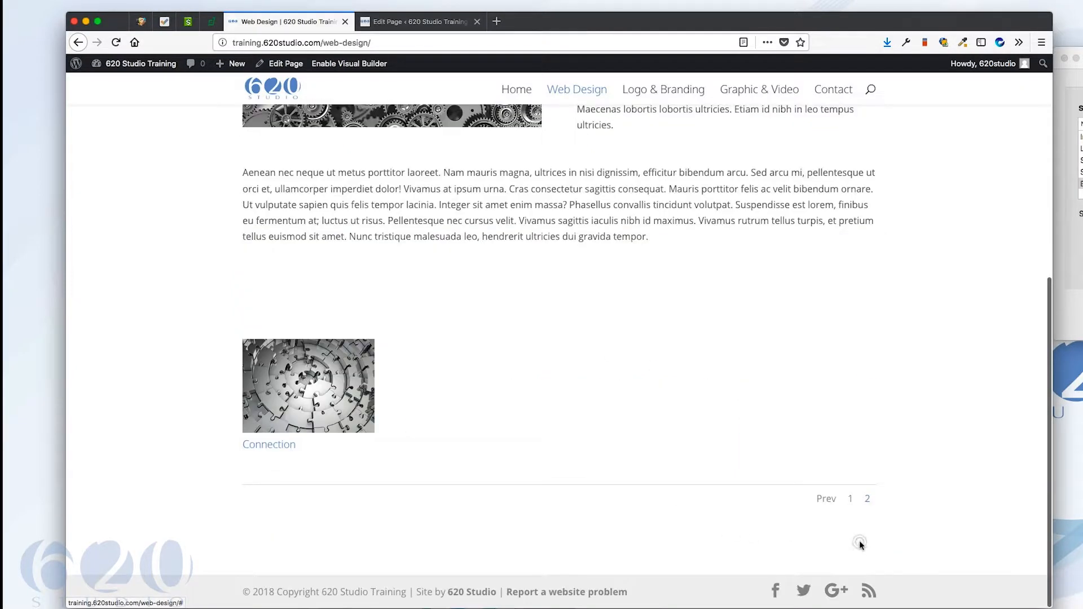
click(852, 502)
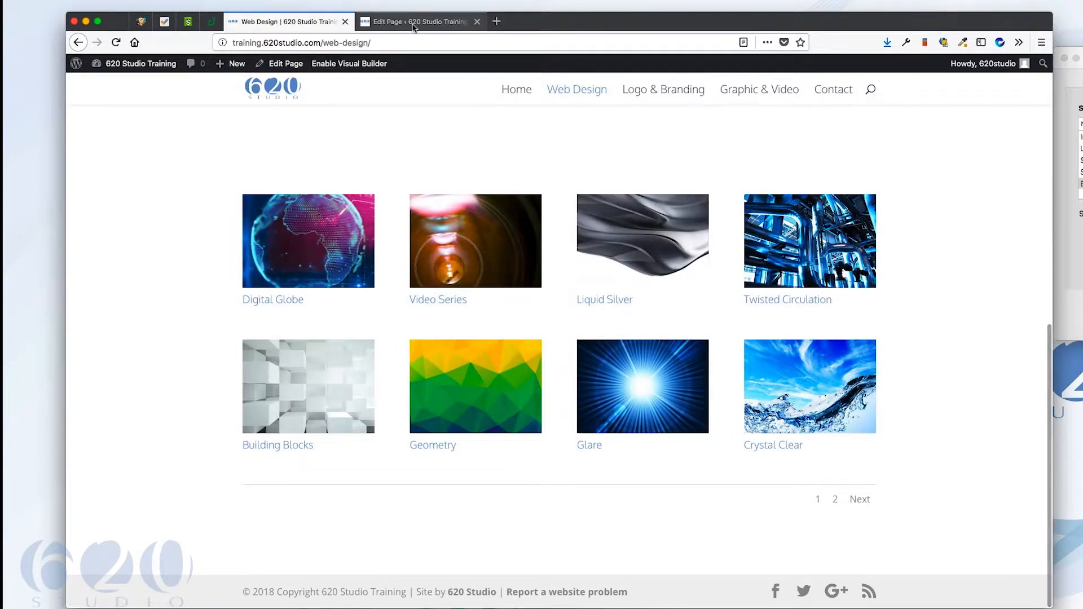
Step: Reopen the Gallery module's settings and set the number of images per page to 4
click(413, 23)
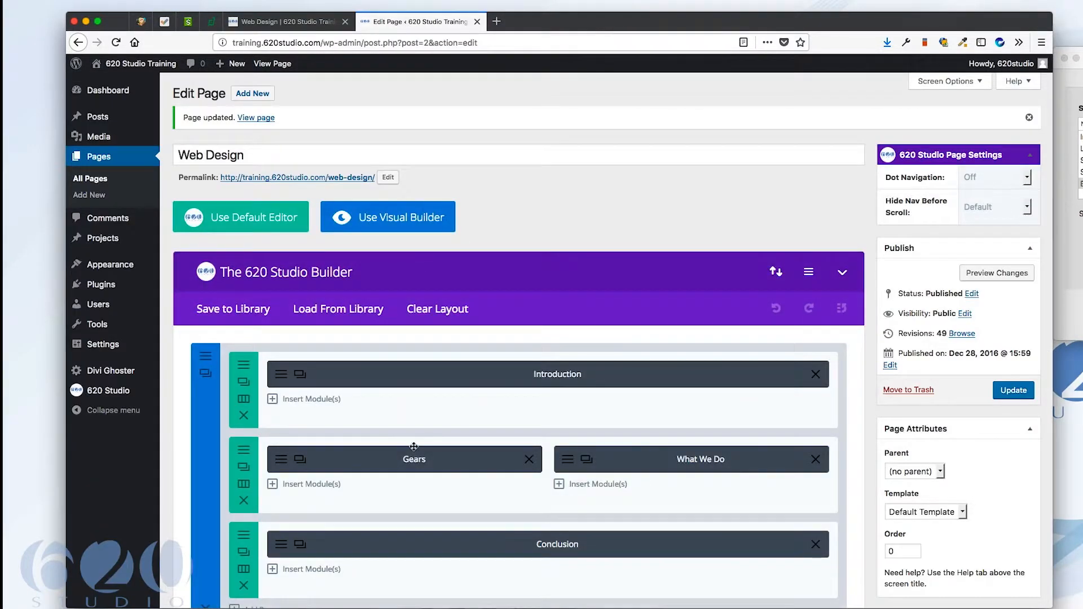
scroll(414, 447, down, 6)
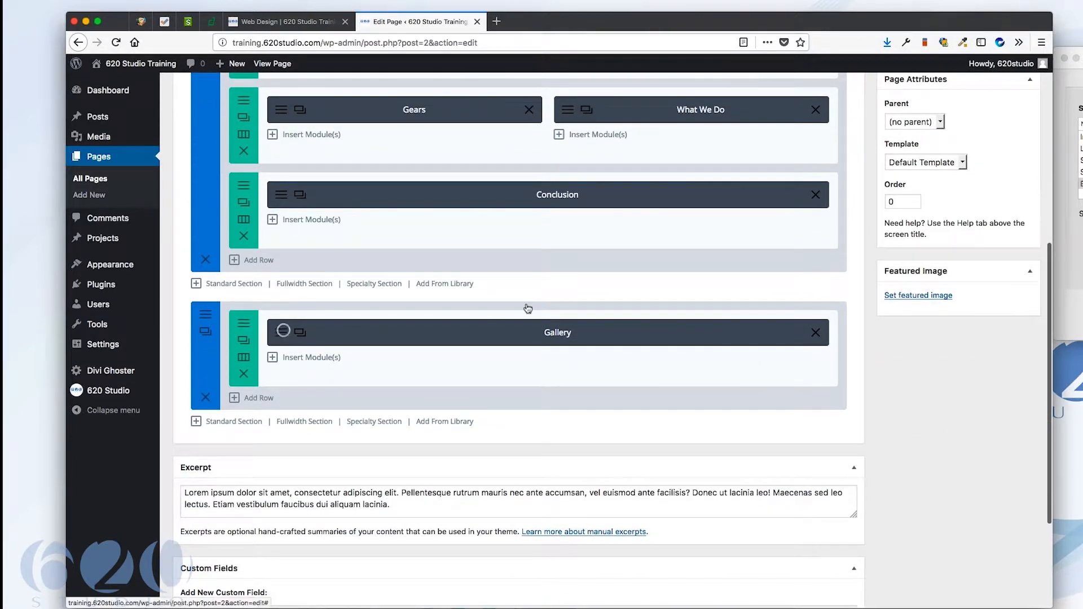
click(532, 321)
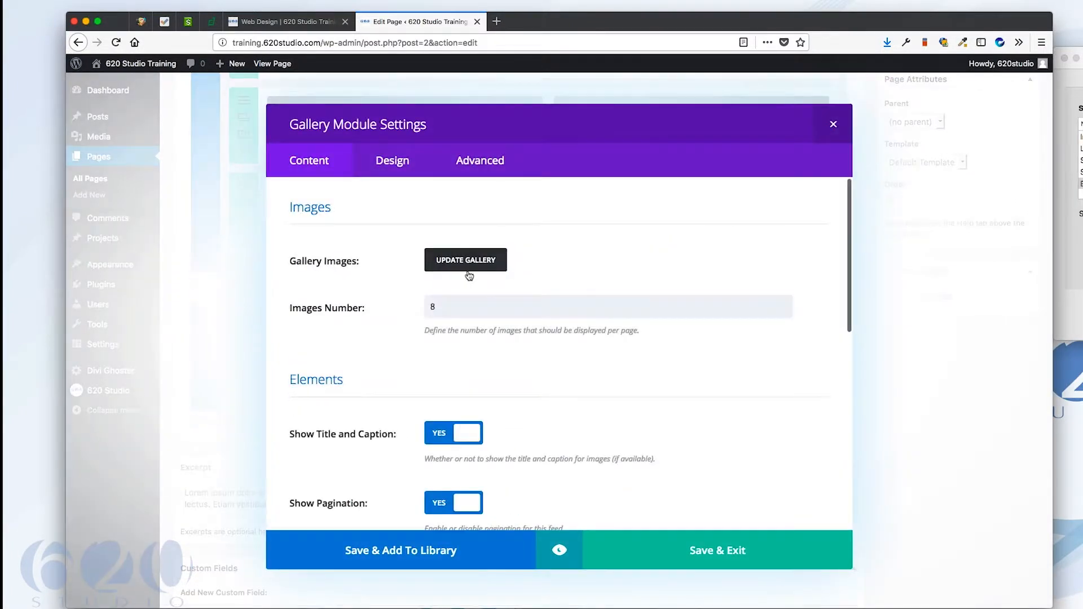
double_click(449, 311)
text(4)
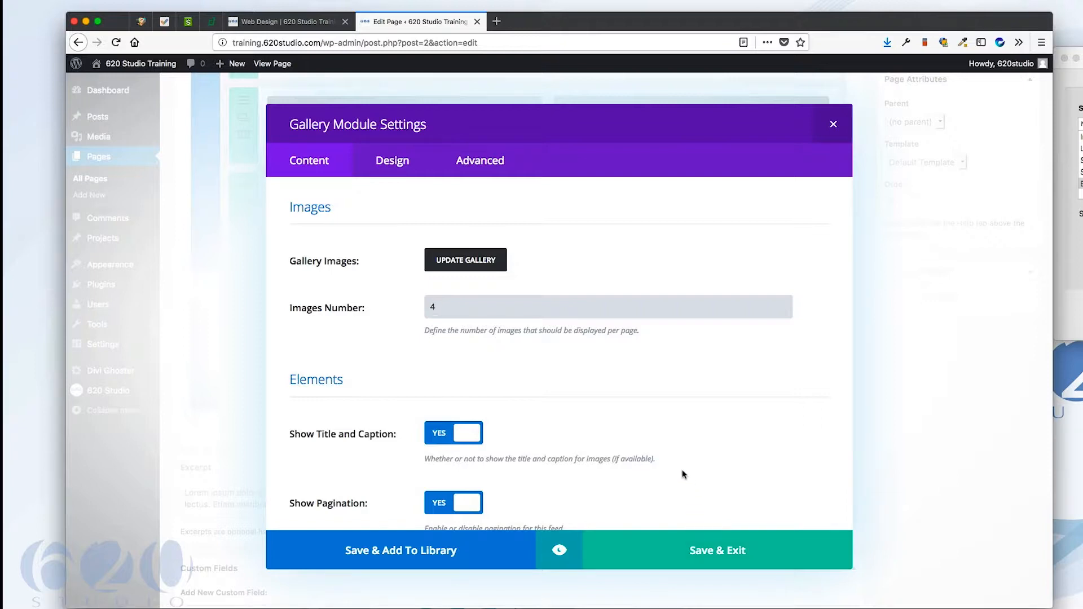
Step: Turn off title and caption as well as pagination for the gallery, checking the live titles first, and save the module
scroll(554, 372, down, 3)
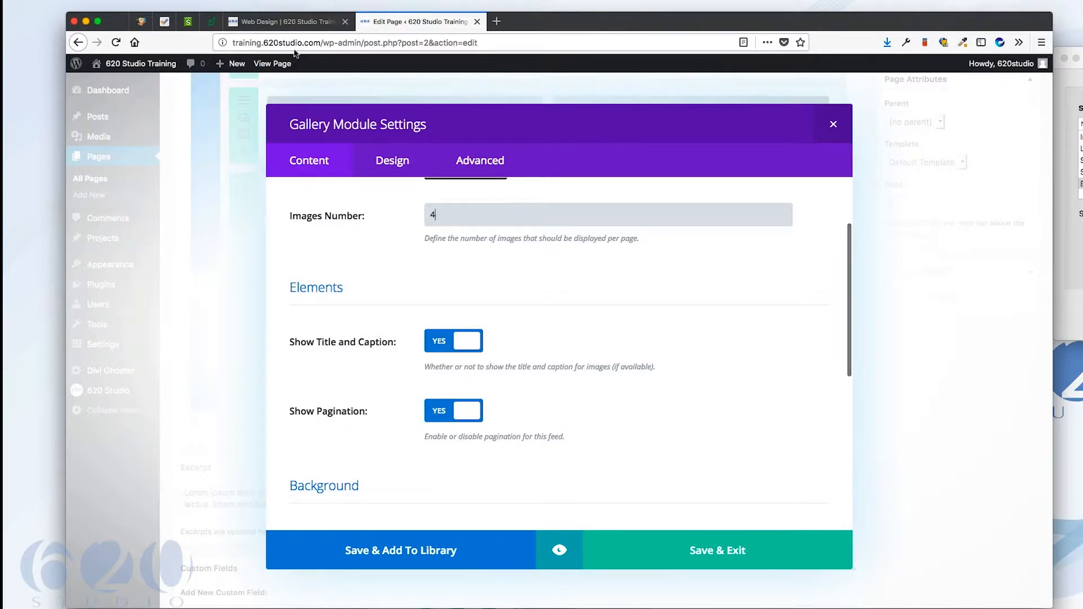
click(285, 21)
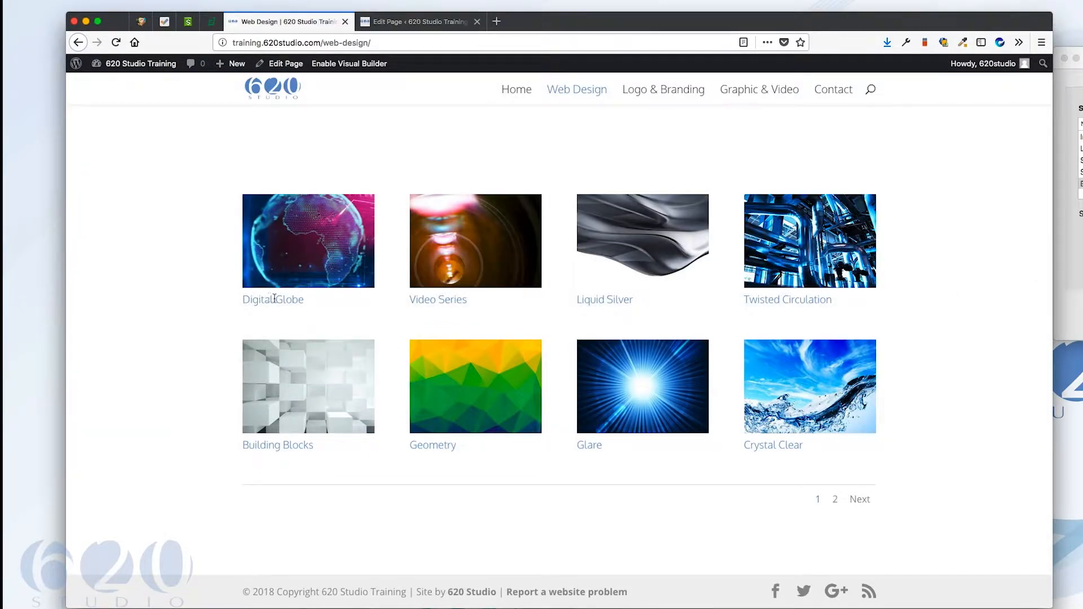
drag(274, 299, 241, 286)
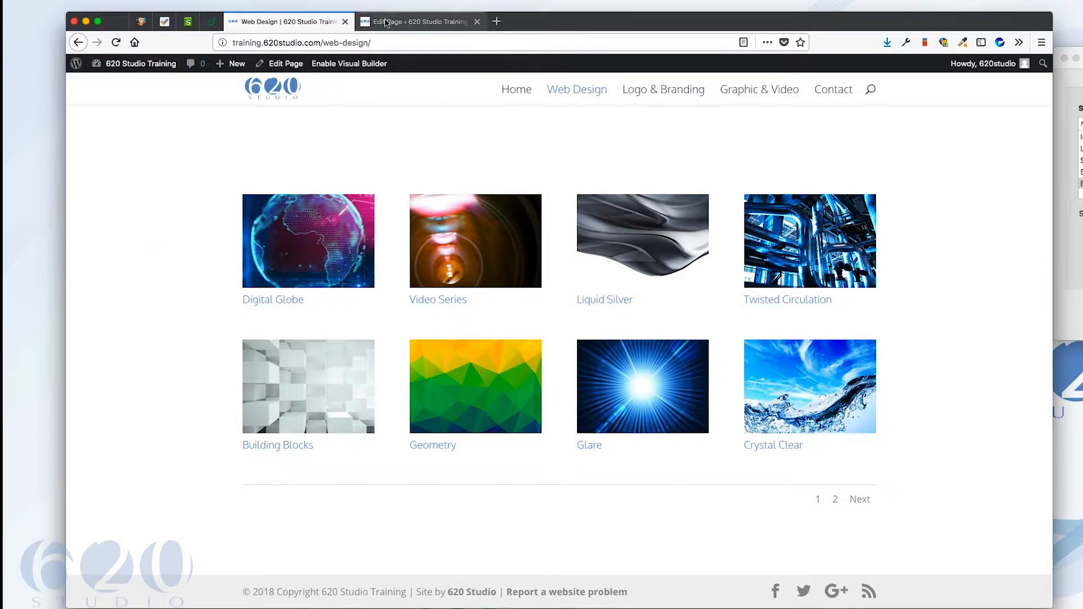
click(418, 21)
click(450, 351)
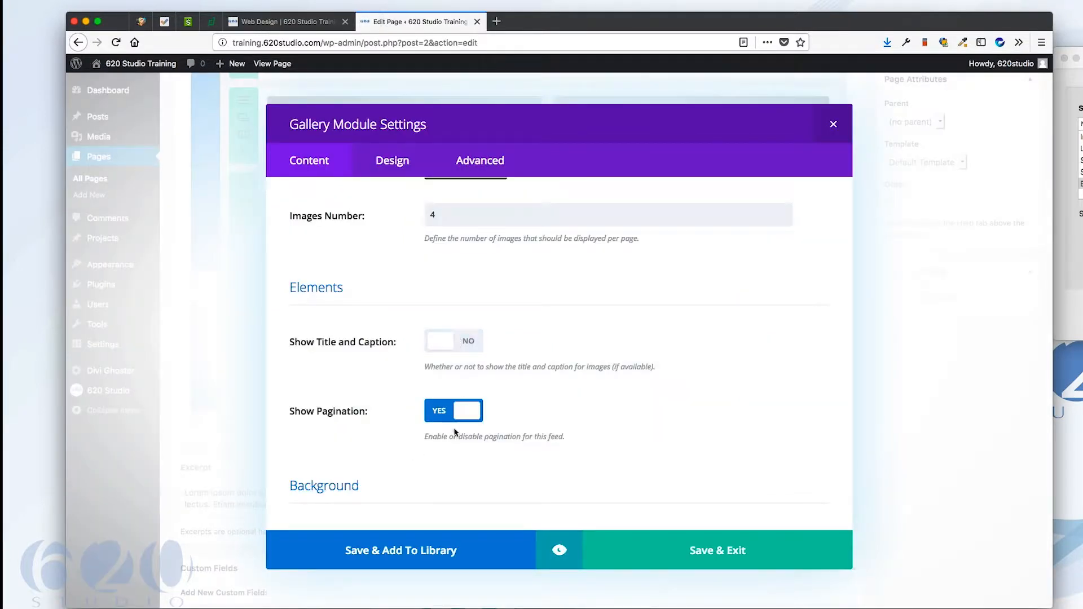
click(463, 413)
click(681, 554)
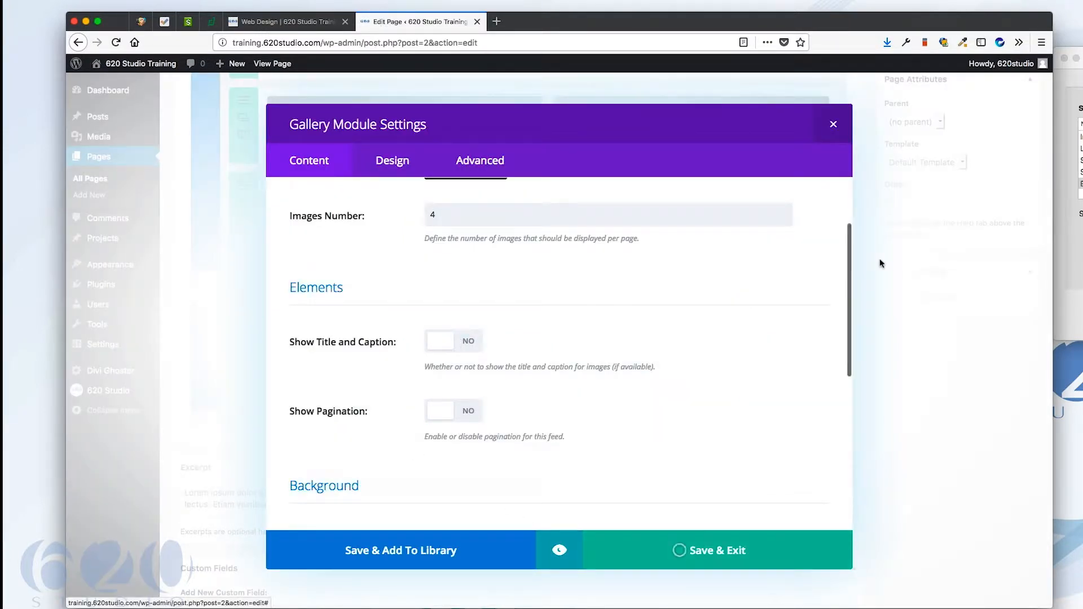
Step: Update the Web Design page with the hidden titles and pagination and switch to its live version
scroll(878, 265, up, 5)
click(1013, 301)
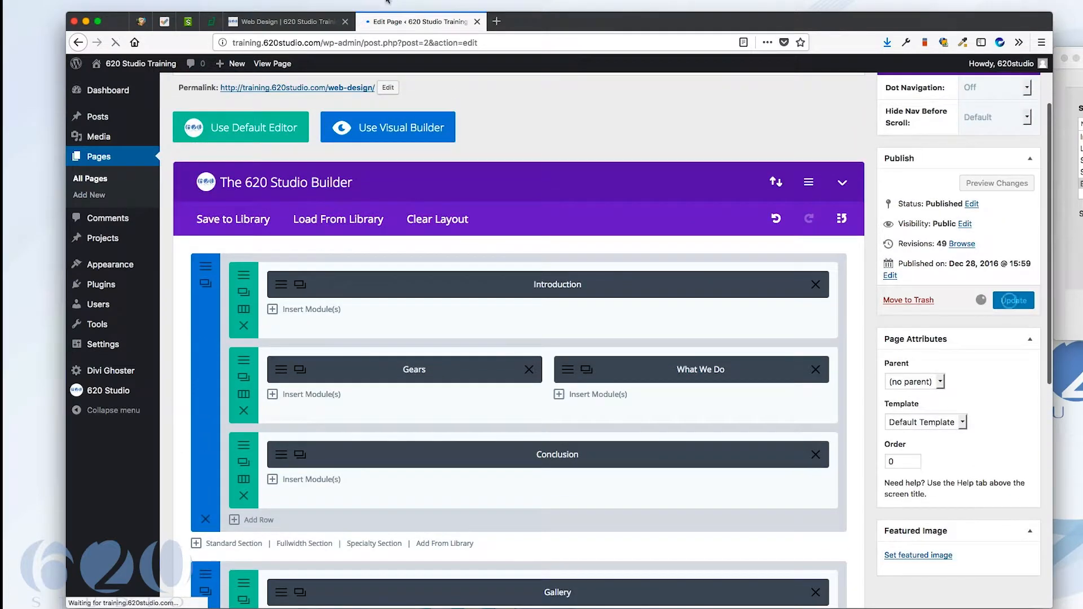
click(288, 21)
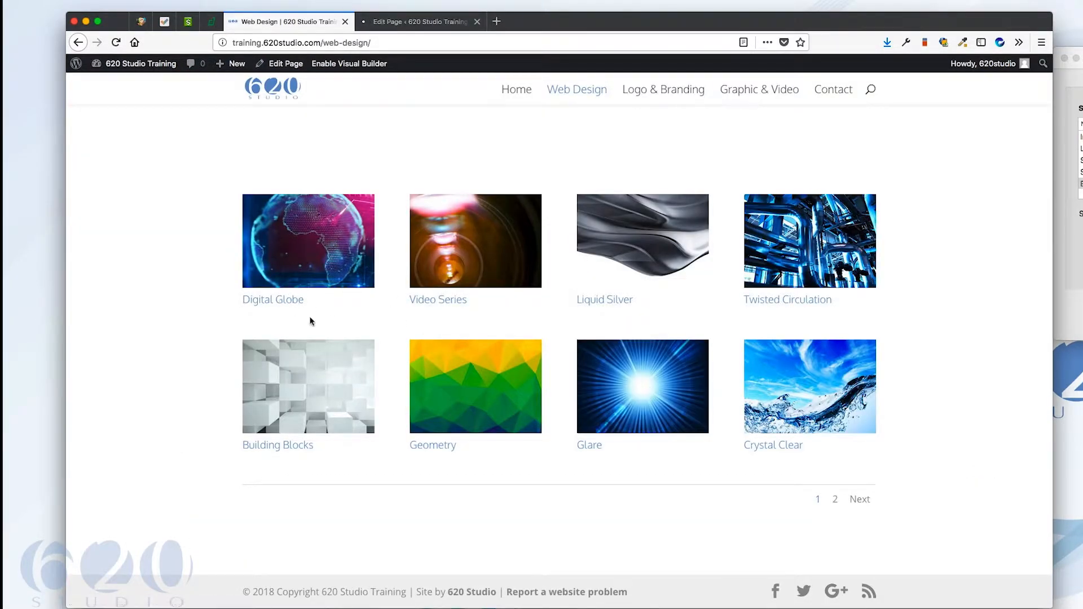
Step: Open the Digital Globe thumbnail of the live gallery in the lightbox and browse forward through the images
click(501, 259)
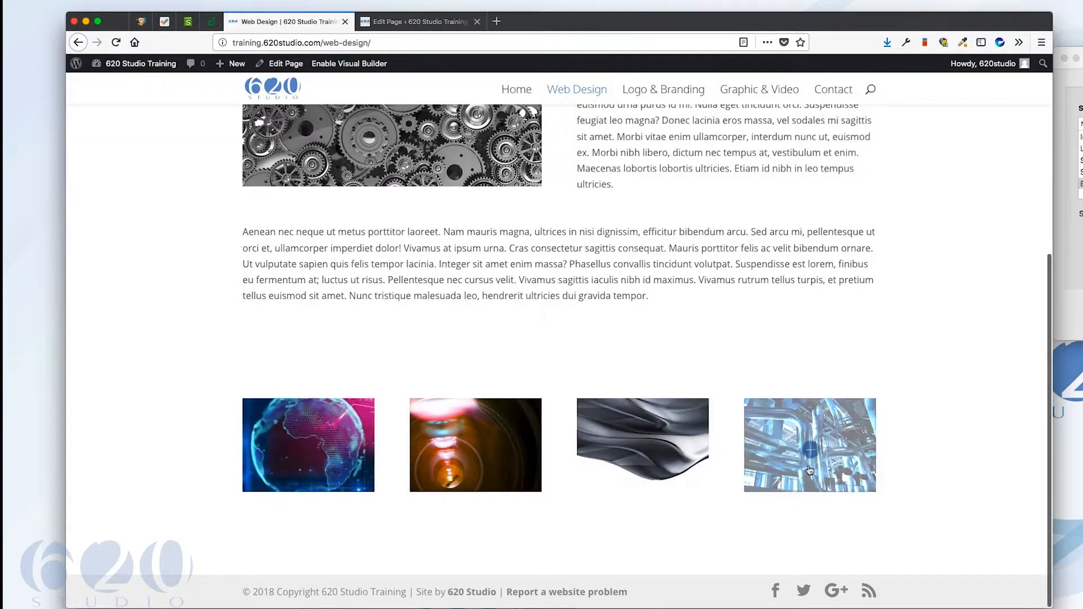
click(315, 447)
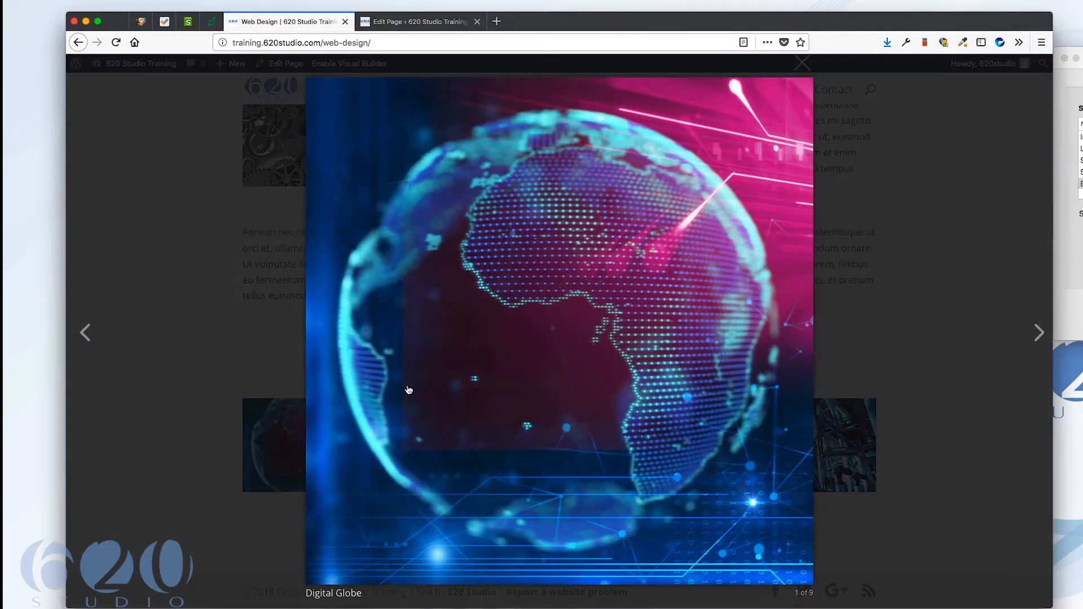
click(1040, 332)
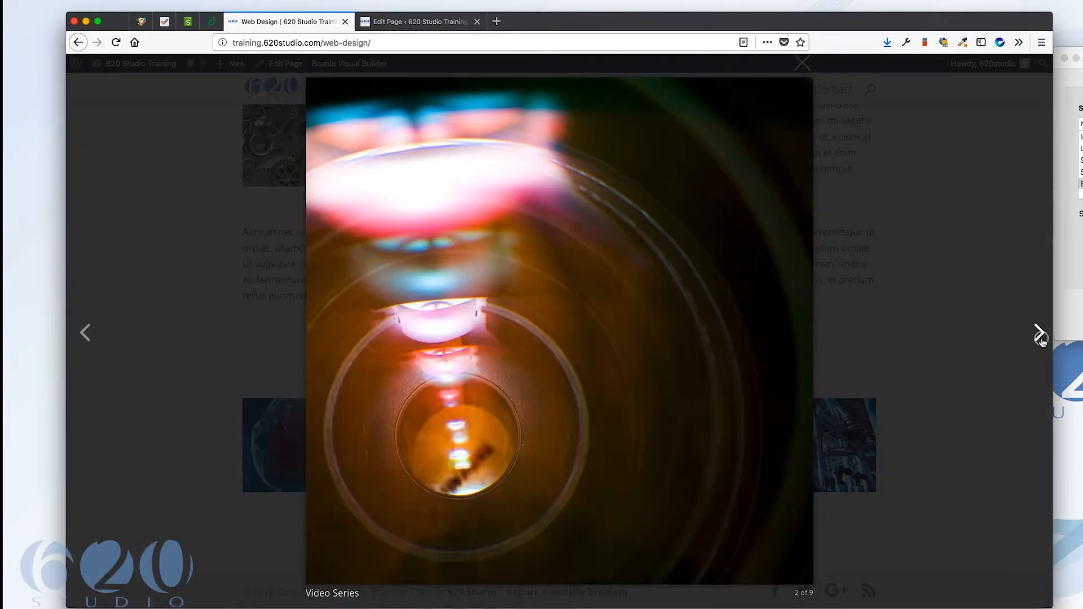
click(1040, 336)
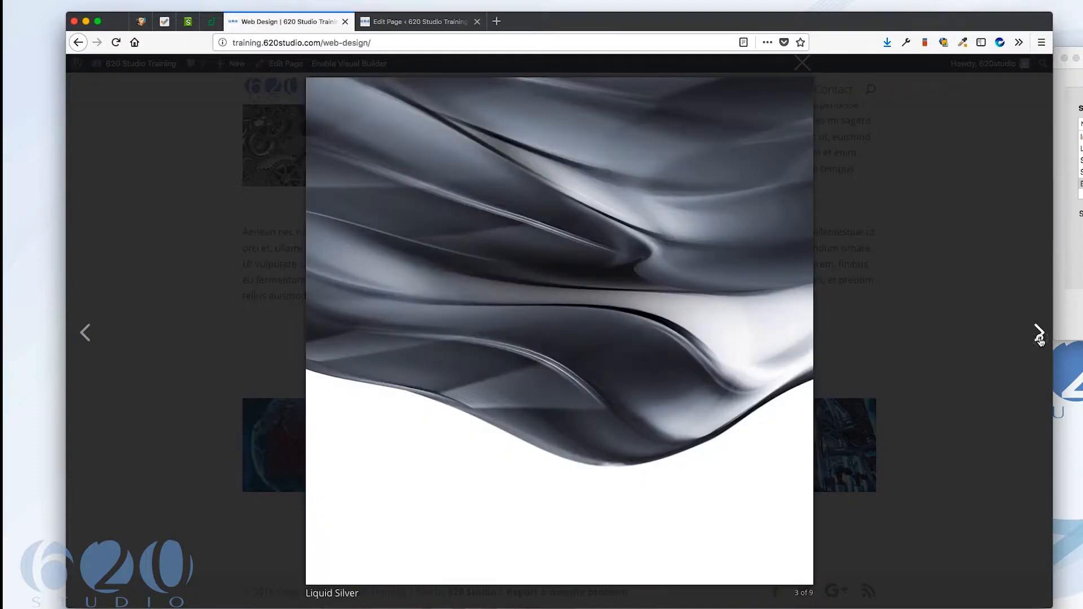
click(1040, 336)
click(1040, 338)
click(1040, 336)
click(1040, 335)
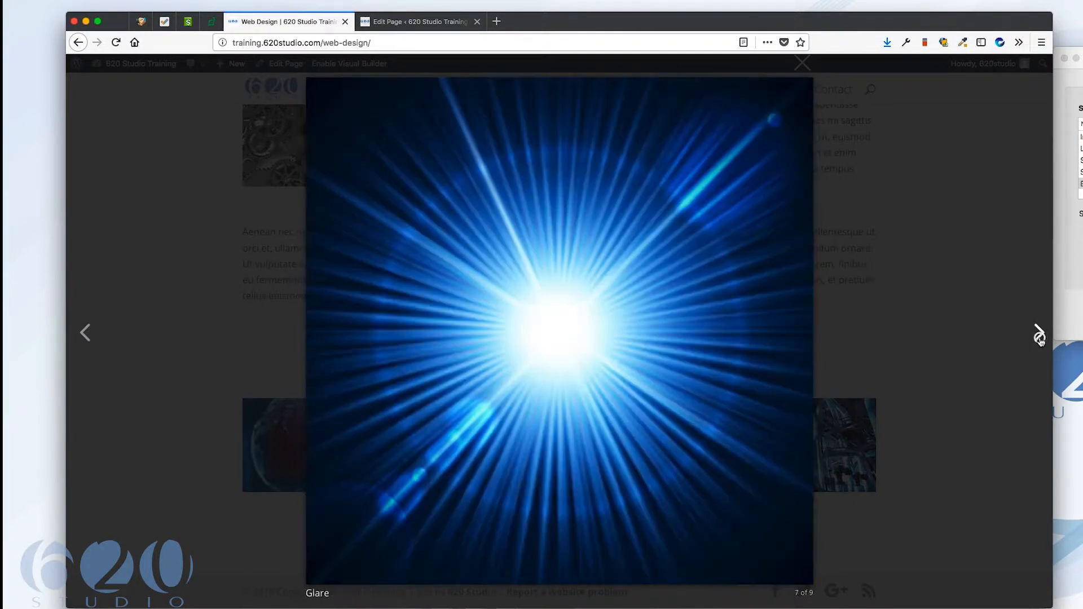
click(1040, 336)
Step: Browse the lightbox backward past the first image and forward to it again, closing and reopening Digital Globe
click(84, 334)
click(85, 334)
click(84, 336)
click(84, 336)
click(84, 336)
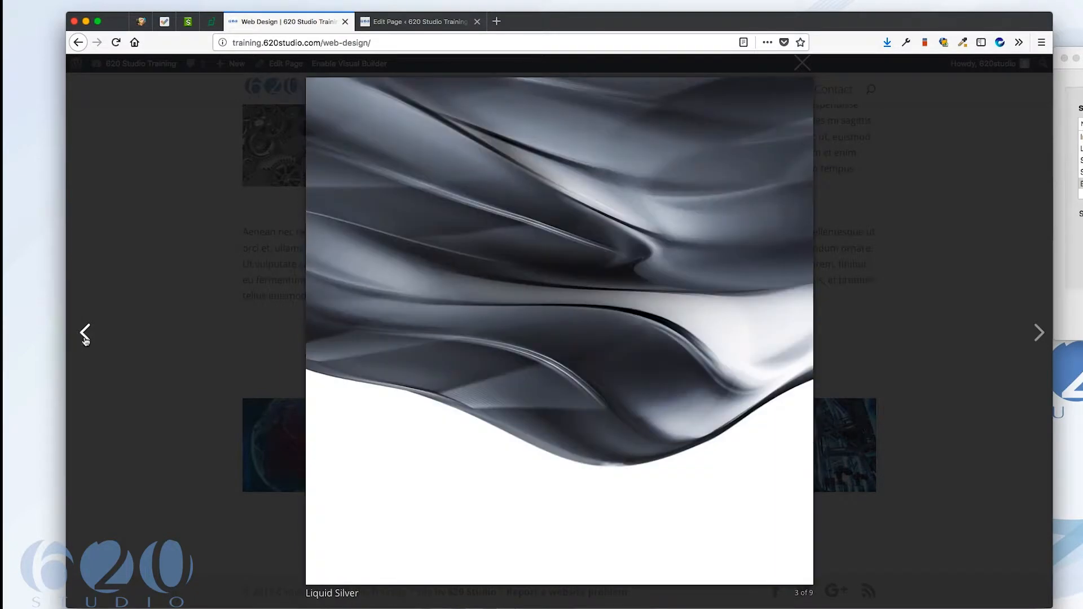
click(85, 335)
click(84, 335)
click(85, 335)
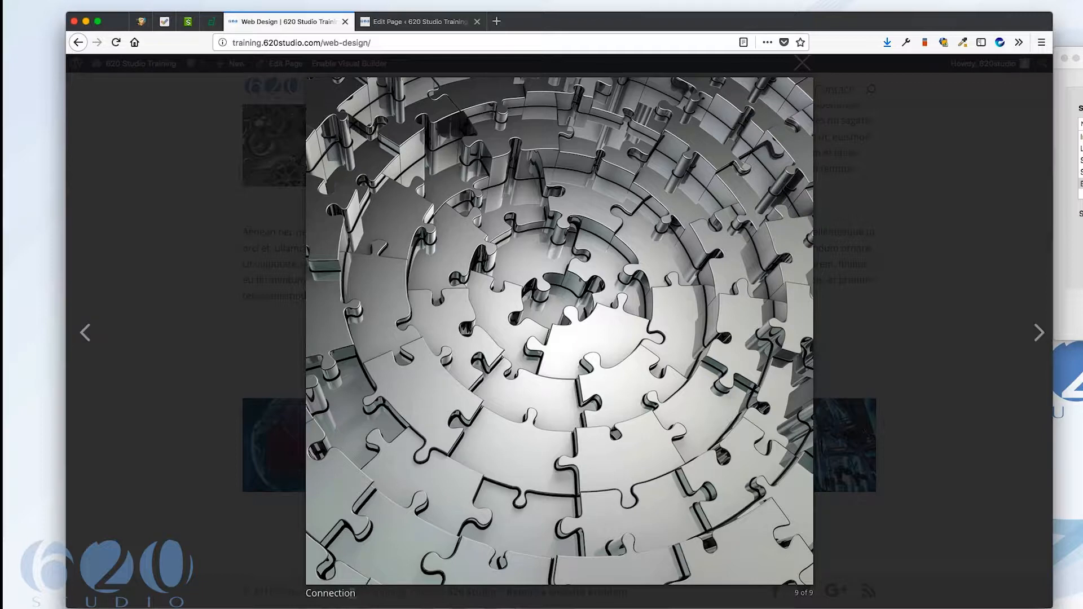
key(Right)
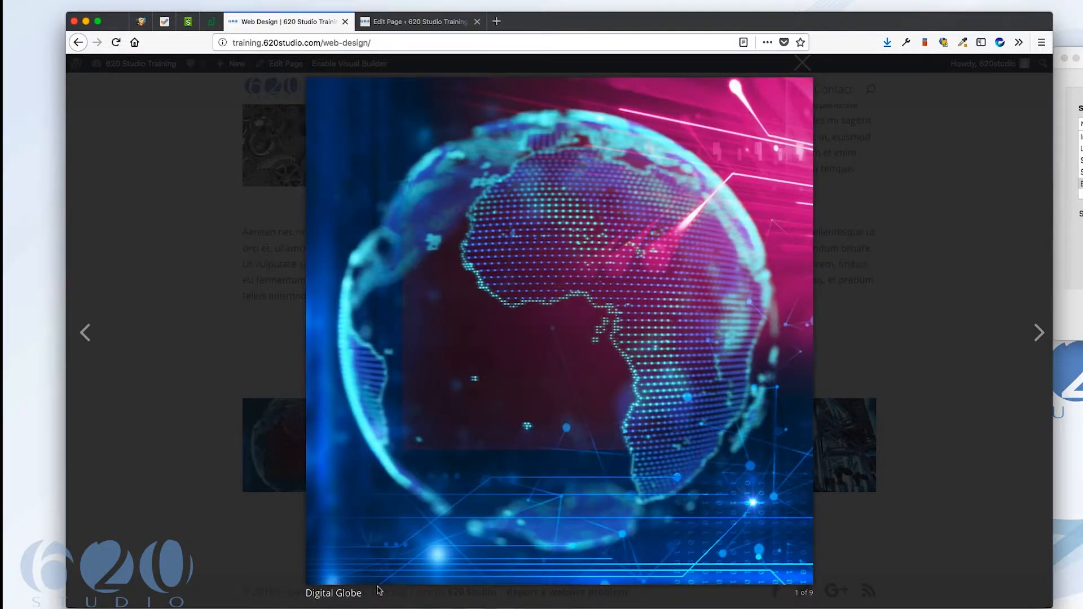
click(802, 63)
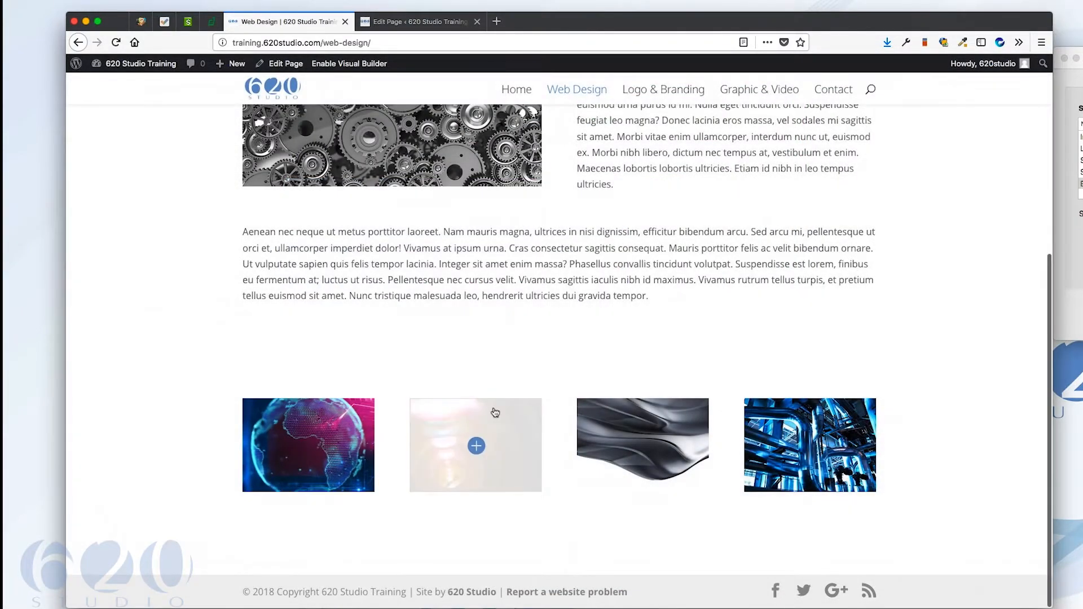
click(308, 445)
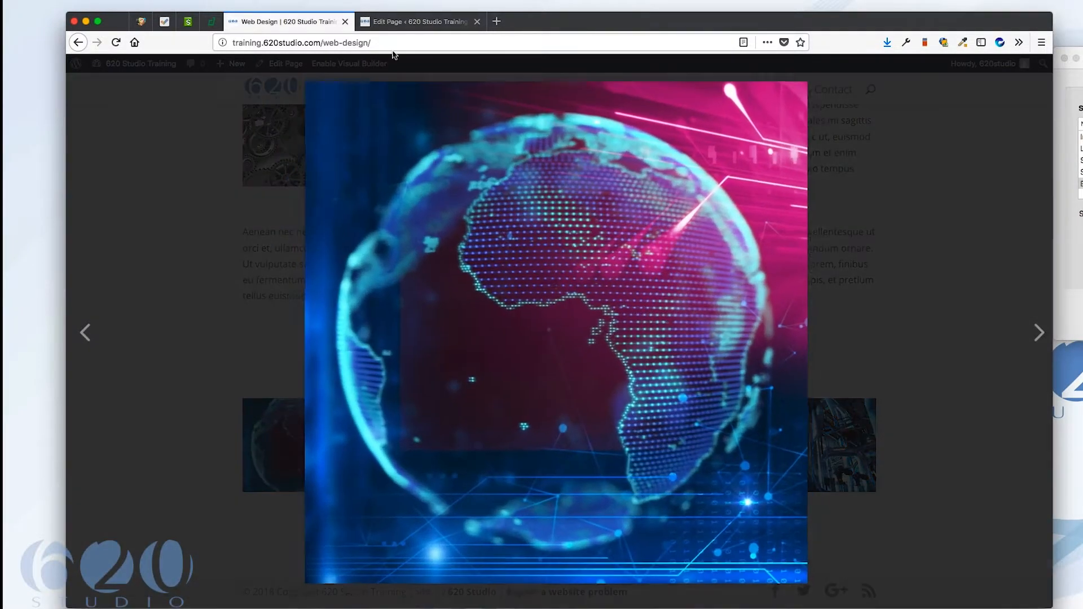
Step: Return to the Web Design page editor and open the Gallery module's settings
click(391, 13)
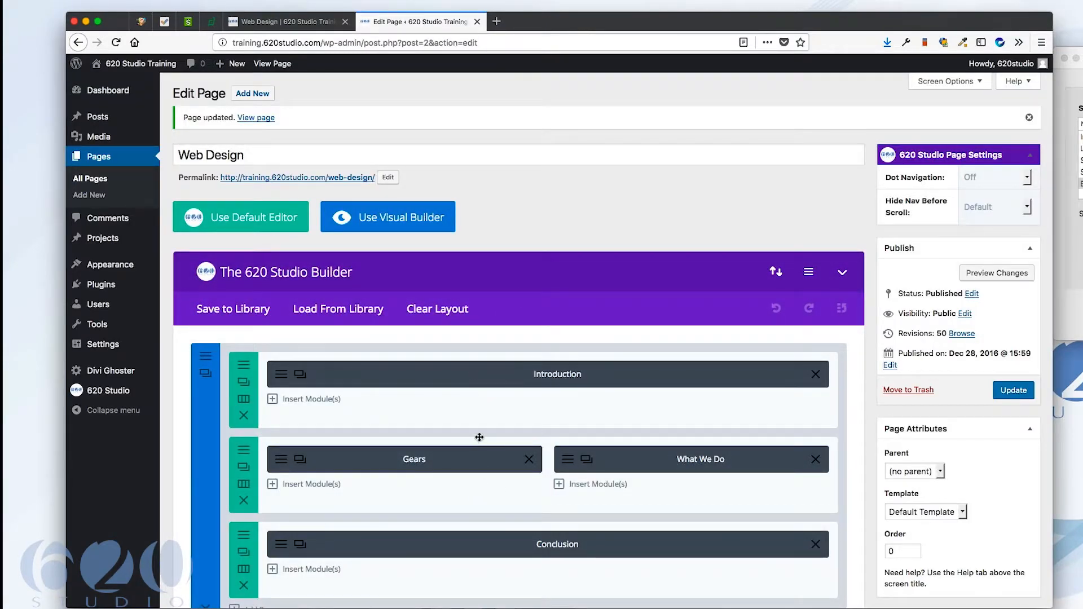
scroll(452, 460, down, 3)
scroll(424, 482, down, 1)
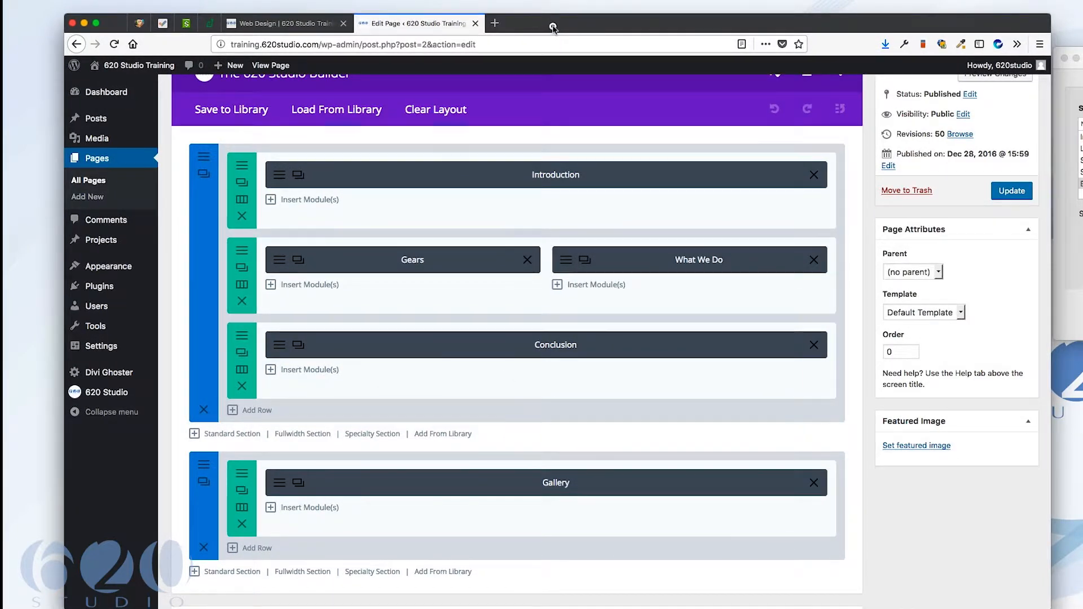
drag(552, 25, 531, 21)
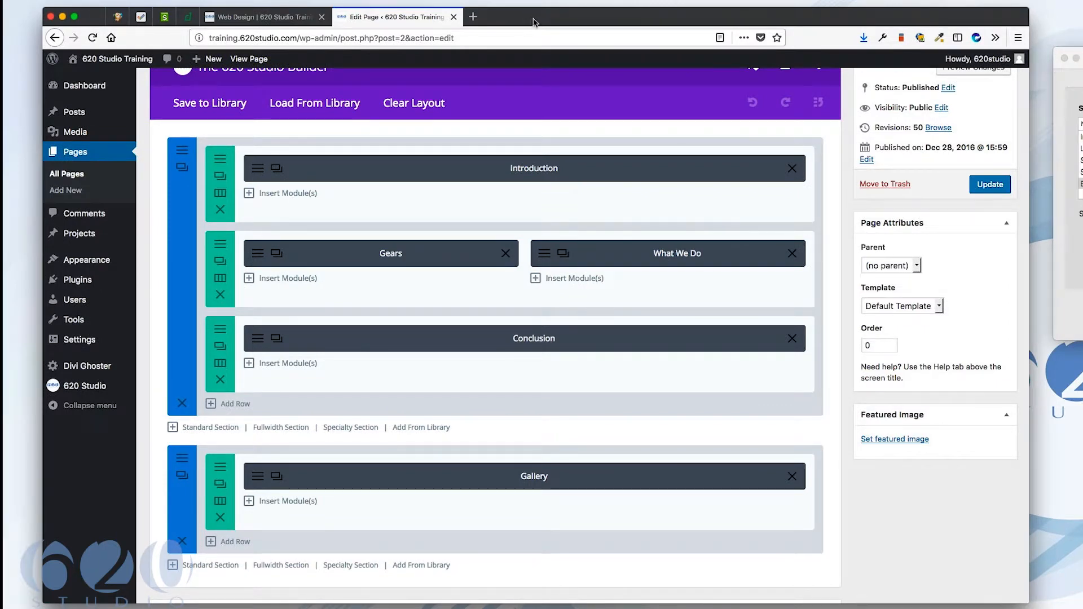
drag(534, 21, 530, 25)
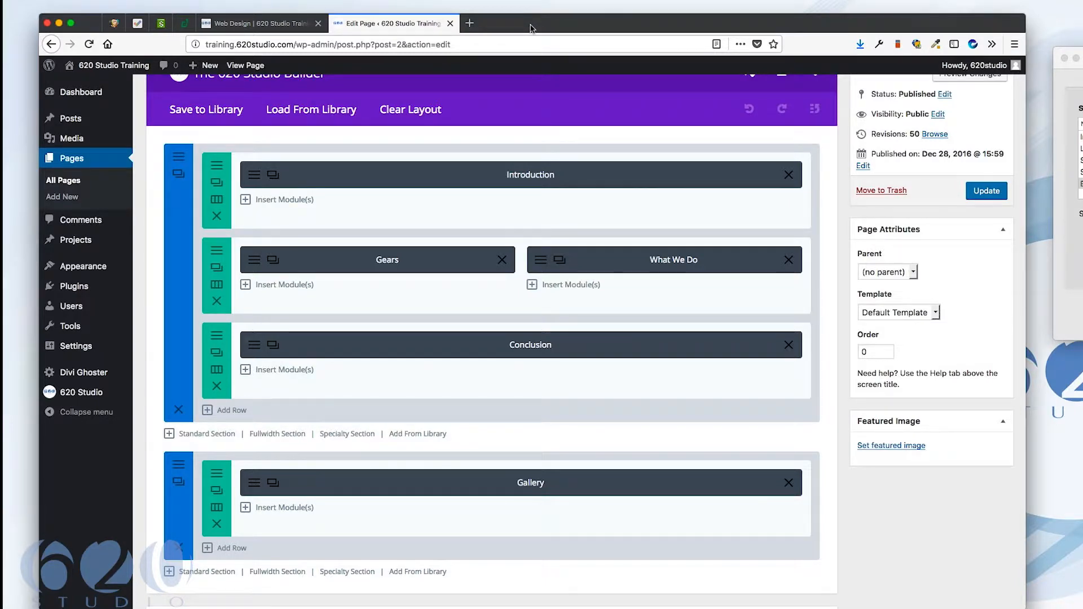
click(259, 23)
click(401, 23)
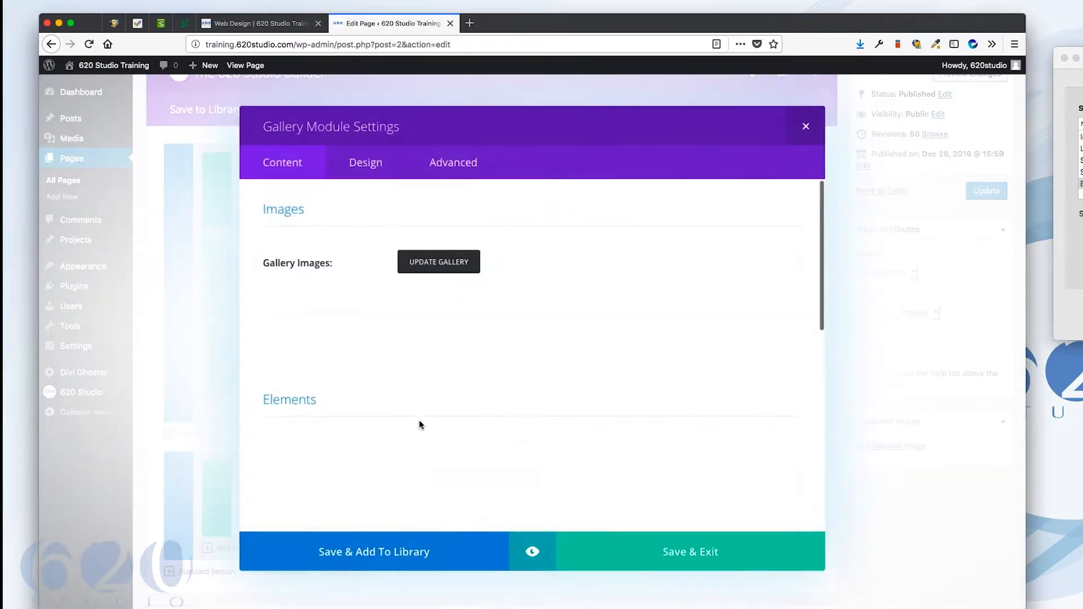
Step: Set the gallery's layout to Slider in the design settings and save the module
scroll(449, 407, down, 5)
scroll(460, 398, down, 3)
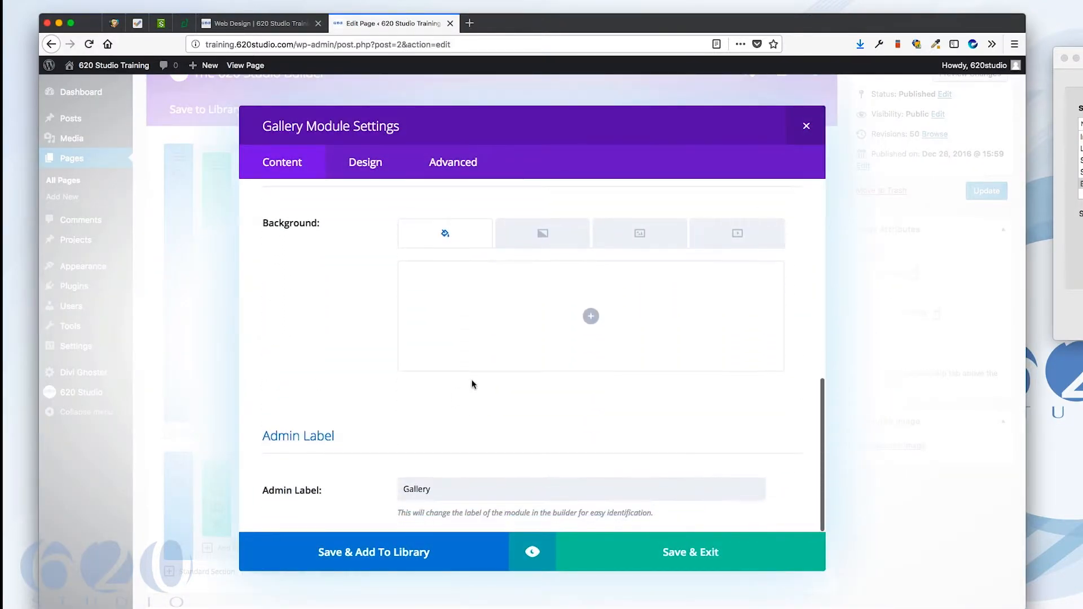
click(374, 165)
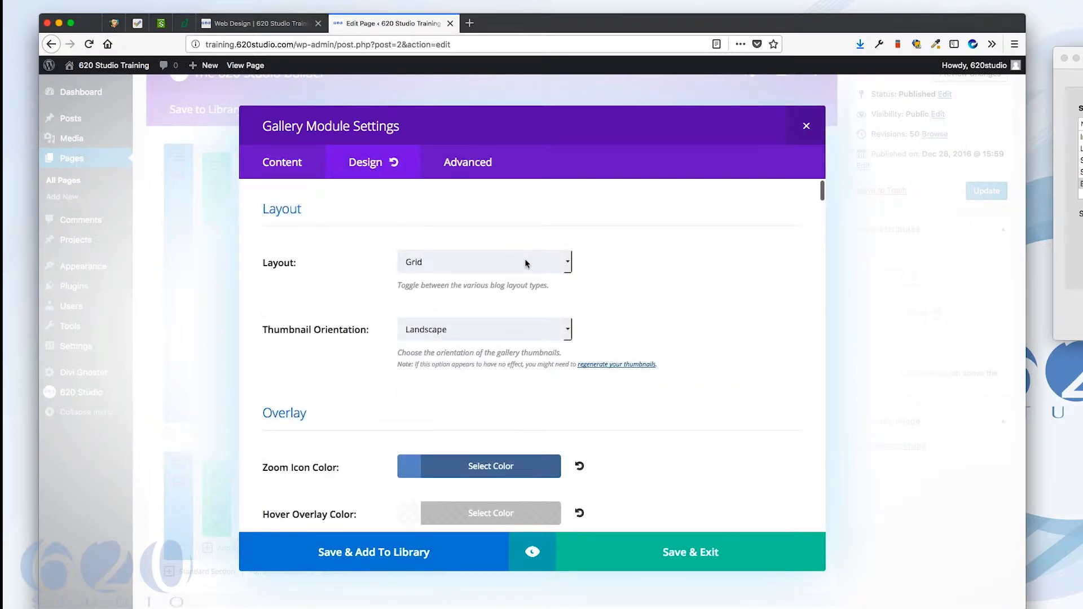
click(437, 265)
click(437, 266)
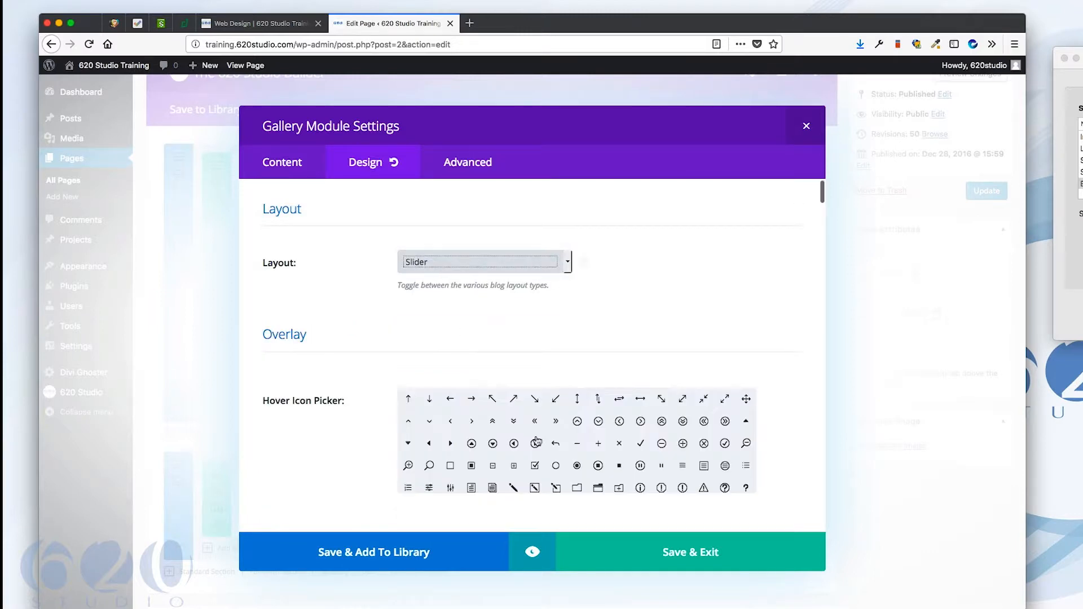
click(690, 554)
Step: Update the Web Design page with the slider layout and reload its live version down to the gallery
click(987, 190)
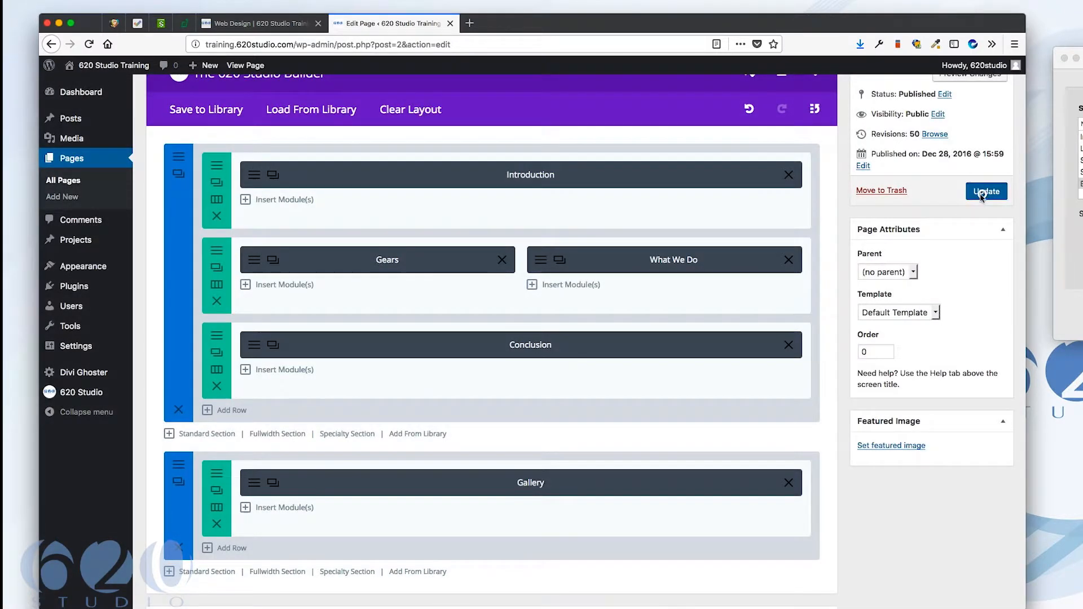
click(265, 23)
key(super+r)
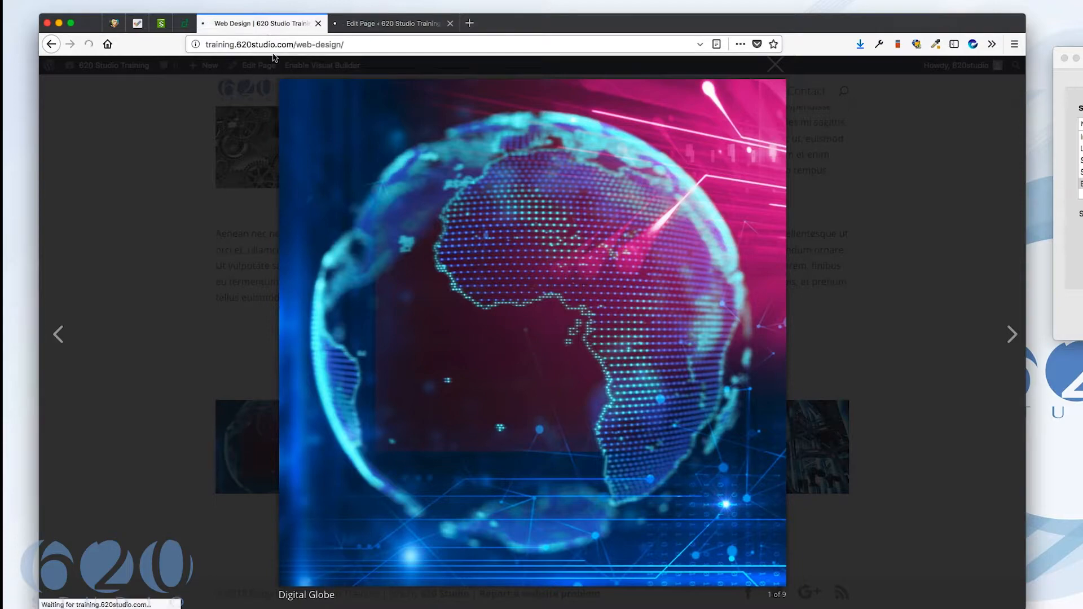
scroll(858, 399, down, 7)
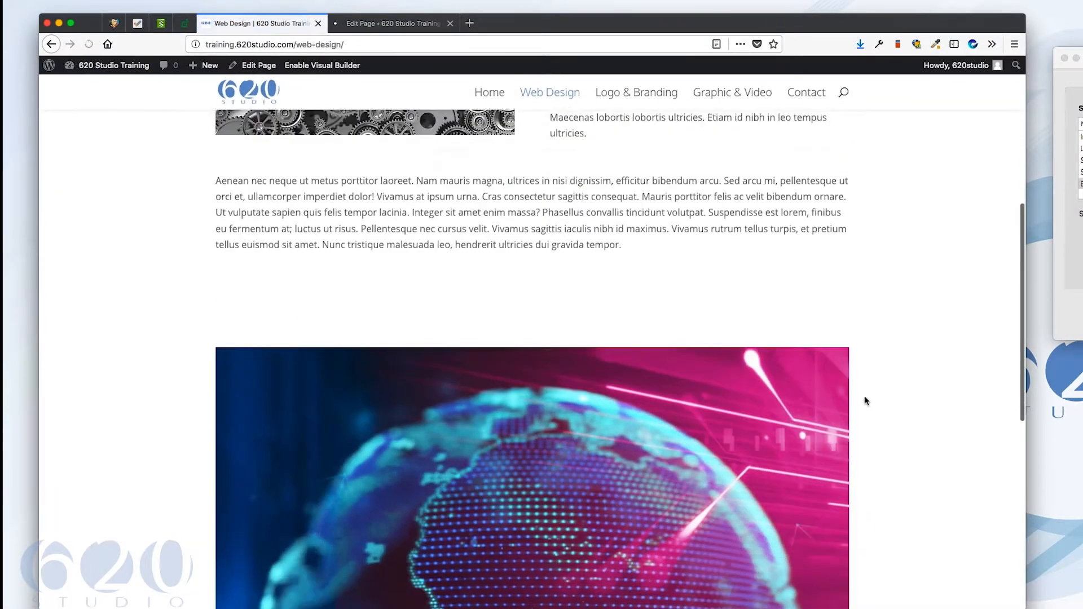
scroll(564, 461, down, 2)
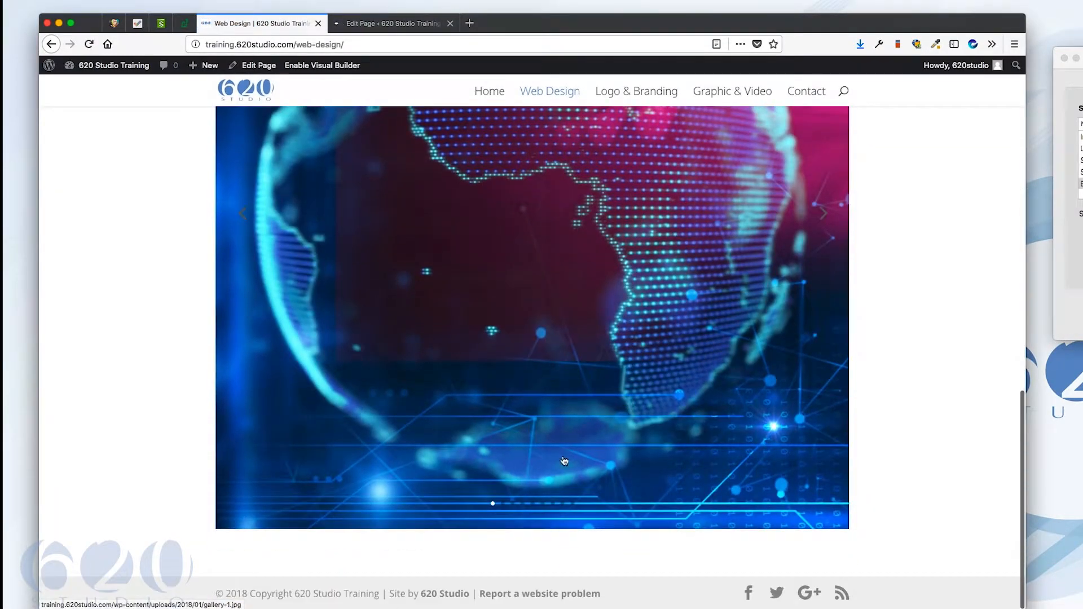
Step: Browse the live gallery slider's images forward and backward with its dots and arrows
click(504, 505)
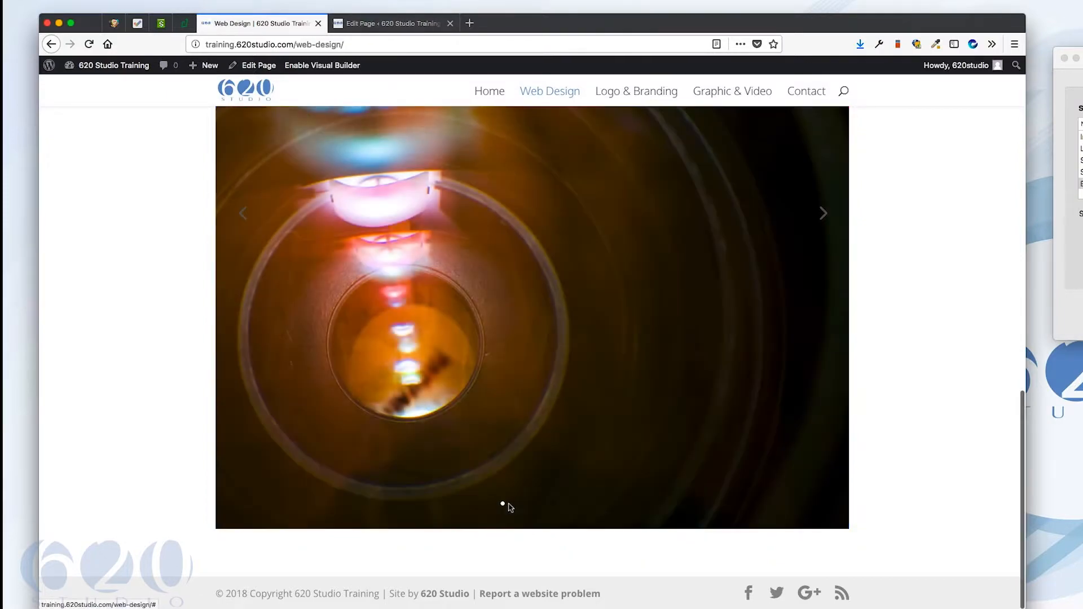
click(515, 506)
click(822, 213)
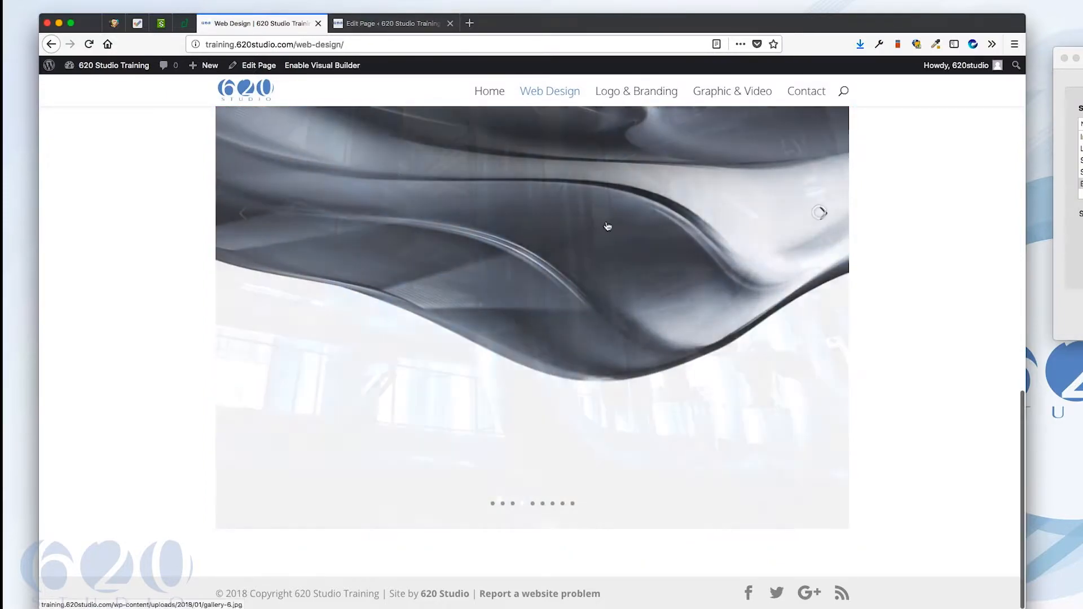
click(233, 214)
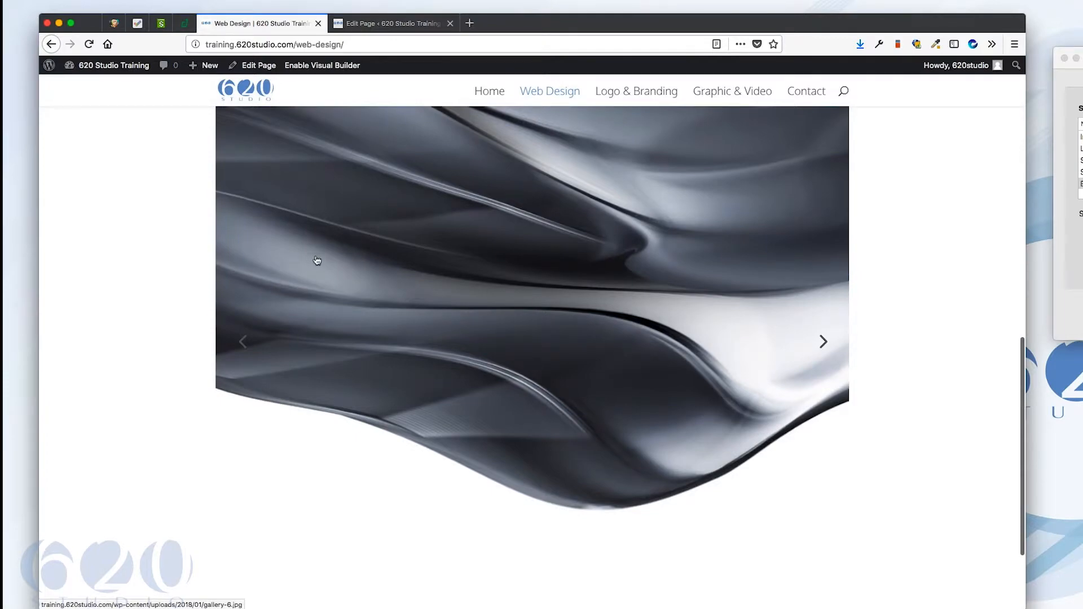
click(823, 342)
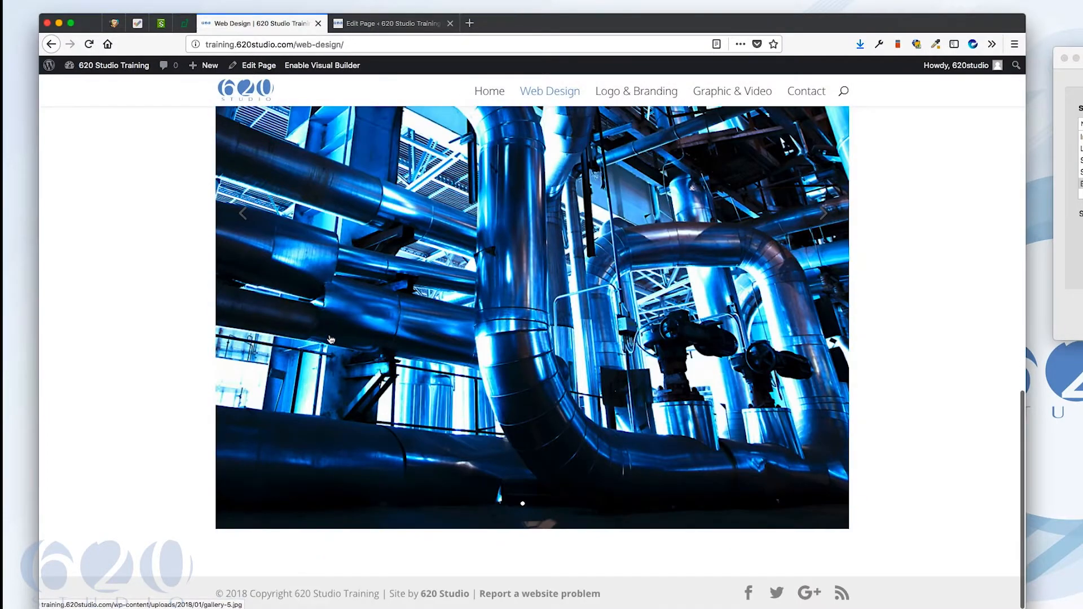
scroll(331, 340, up, 4)
click(51, 44)
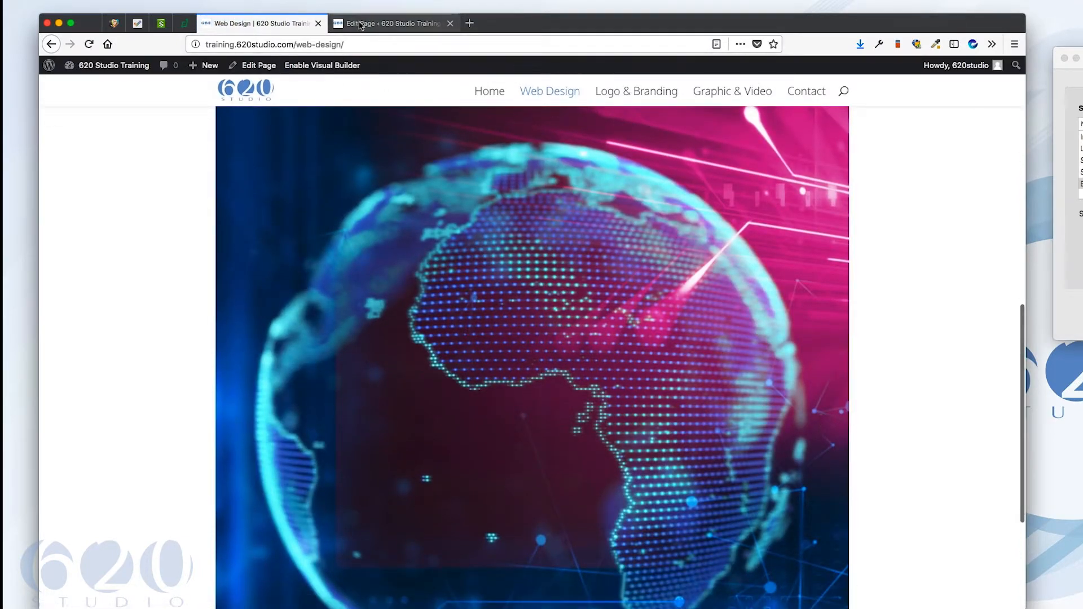
Step: Reopen the Gallery module's settings in the page editor and examine the hover icons offered for the overlay
click(393, 23)
scroll(449, 300, down, 5)
scroll(449, 300, down, 3)
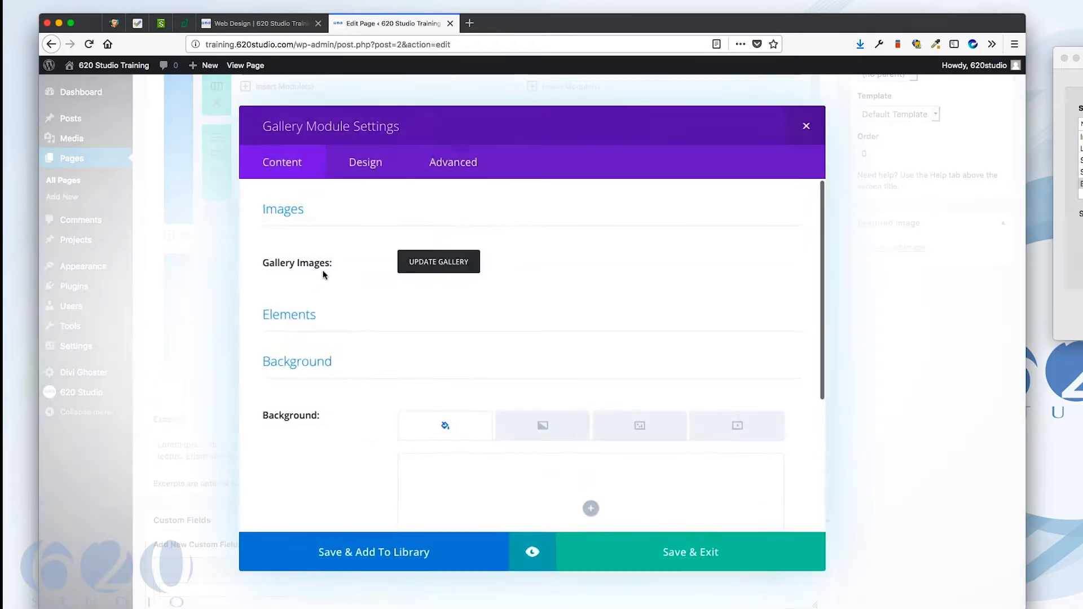
click(366, 163)
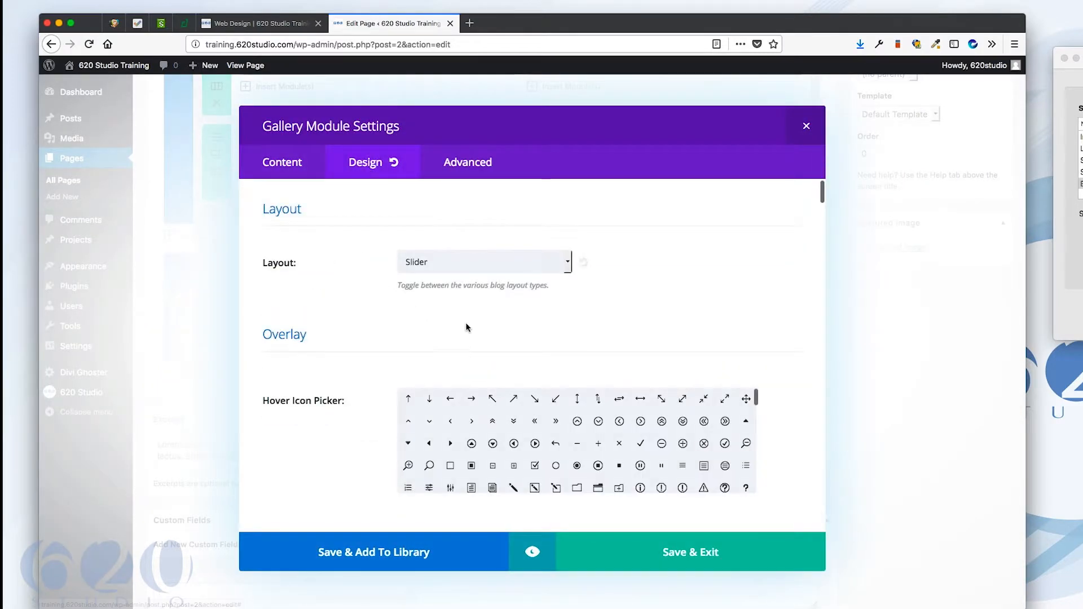
scroll(472, 327, down, 2)
scroll(592, 347, down, 2)
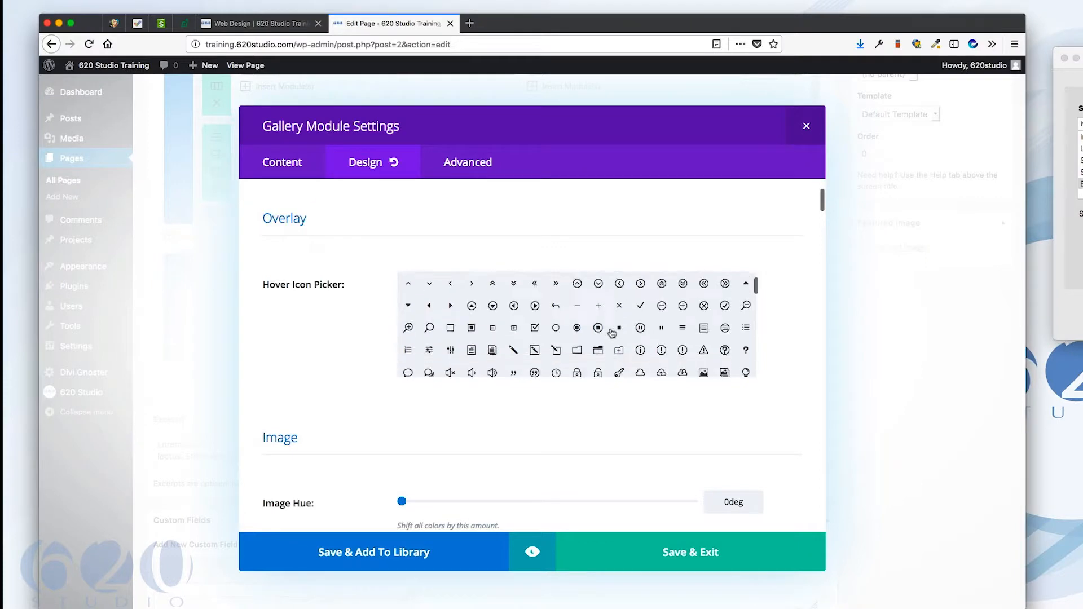
scroll(556, 341, down, 2)
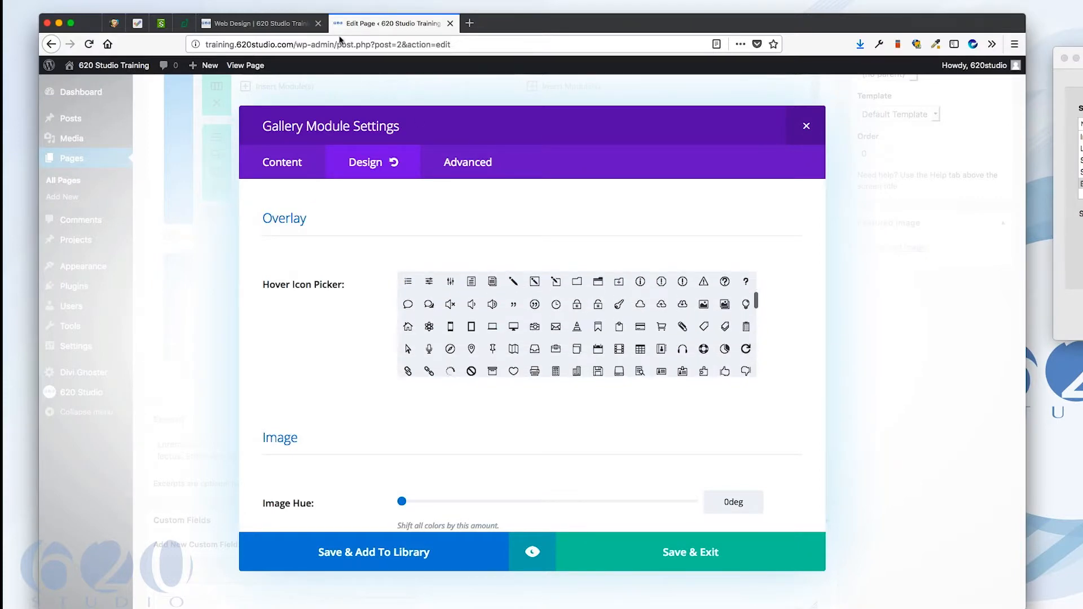
click(260, 23)
click(389, 23)
Step: Set the gallery's layout to Grid and save the module
scroll(451, 322, up, 4)
scroll(387, 300, up, 1)
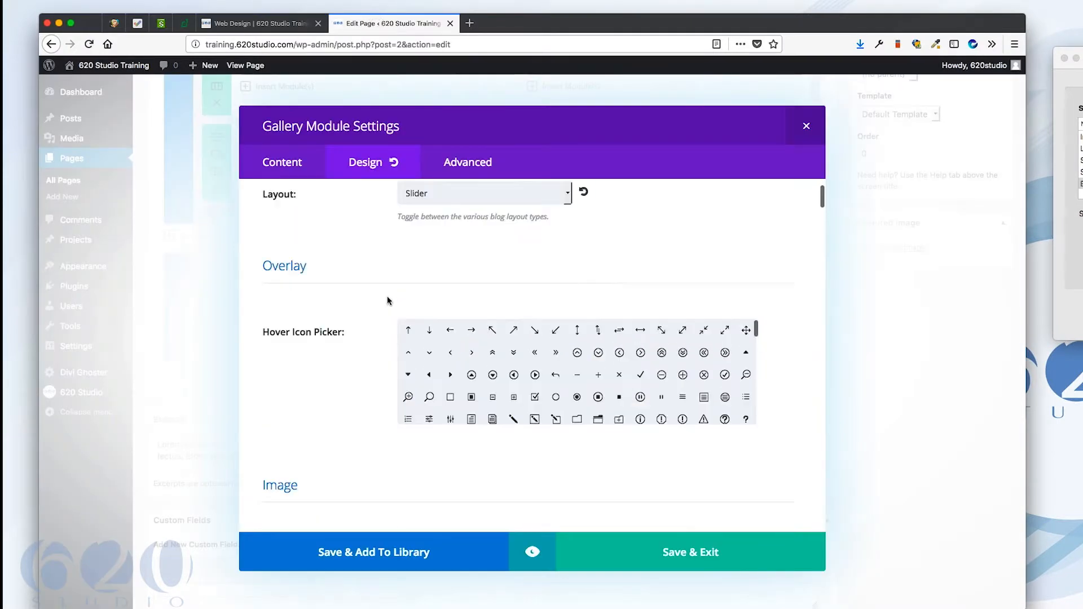
scroll(387, 295, up, 2)
click(437, 261)
click(433, 256)
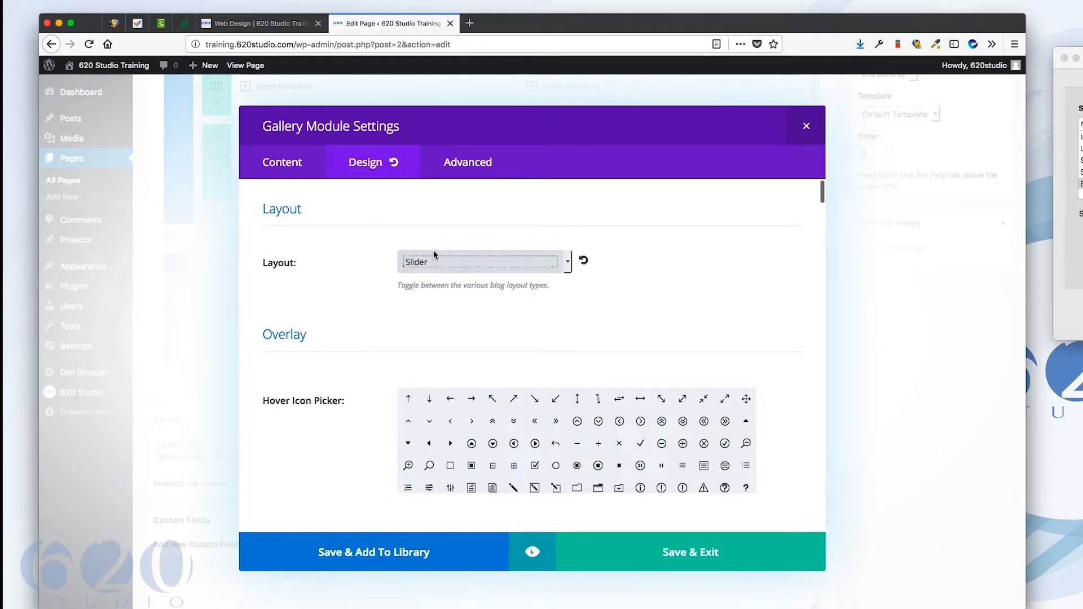
click(434, 249)
click(434, 249)
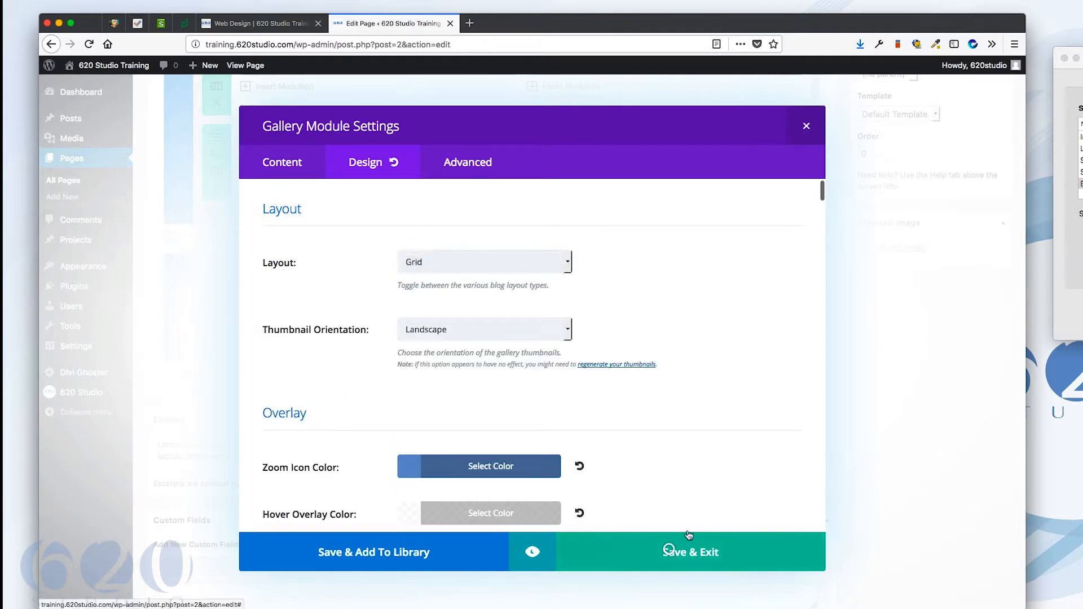
click(689, 534)
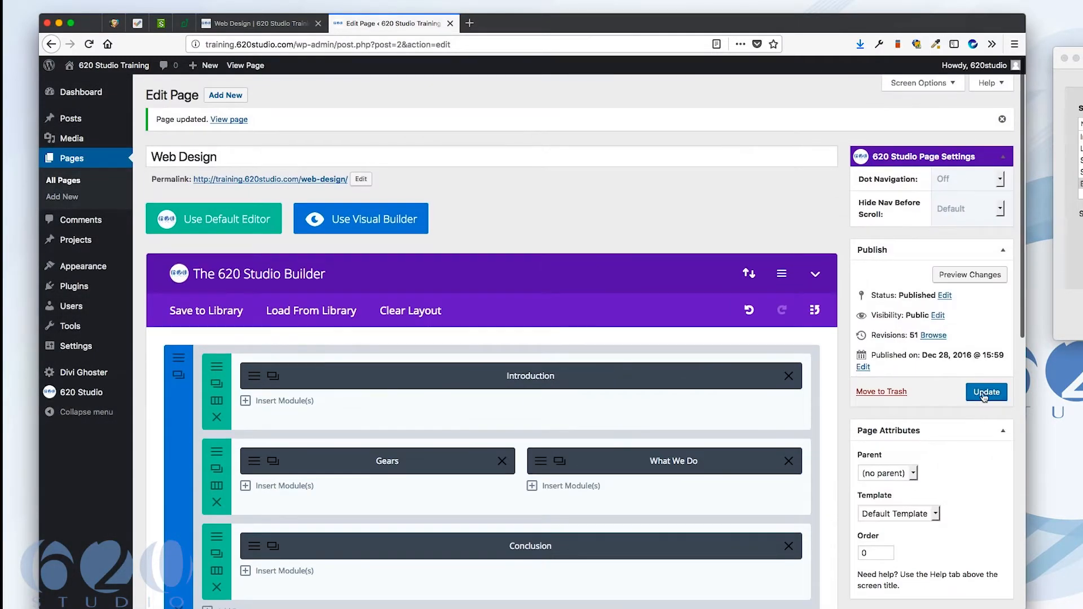
Step: Reload the live Web Design page to check the grid gallery, and reopen the Gallery module's settings in the page editor
click(262, 23)
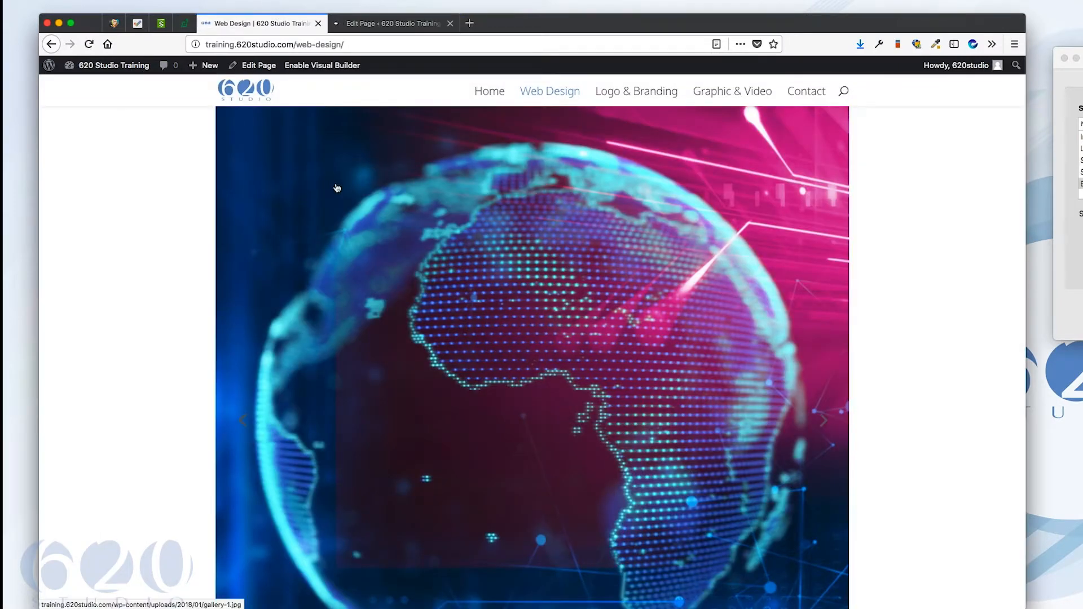
key(super+r)
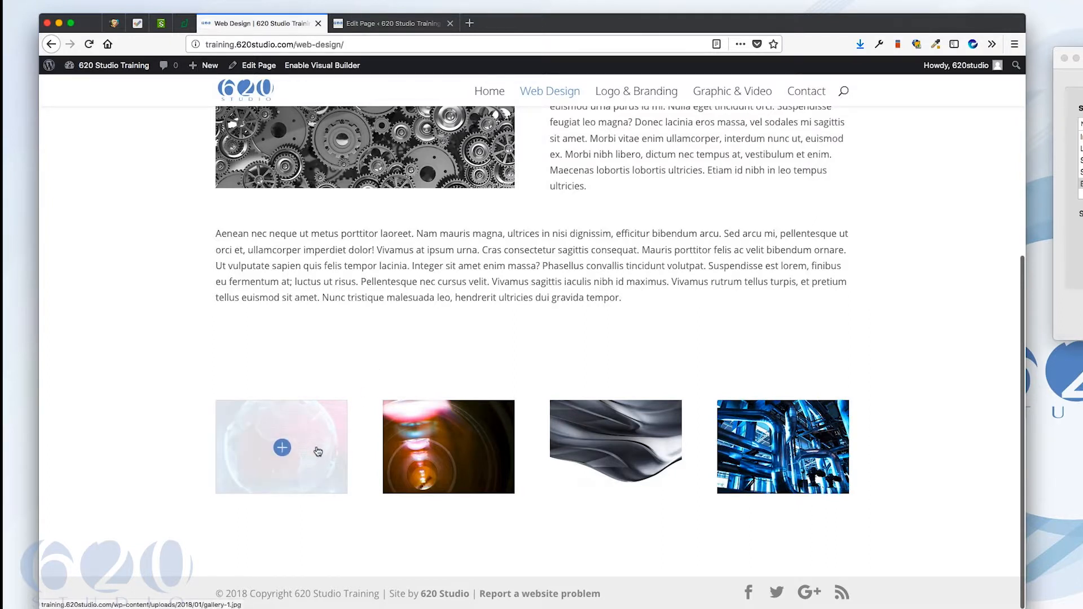
click(382, 24)
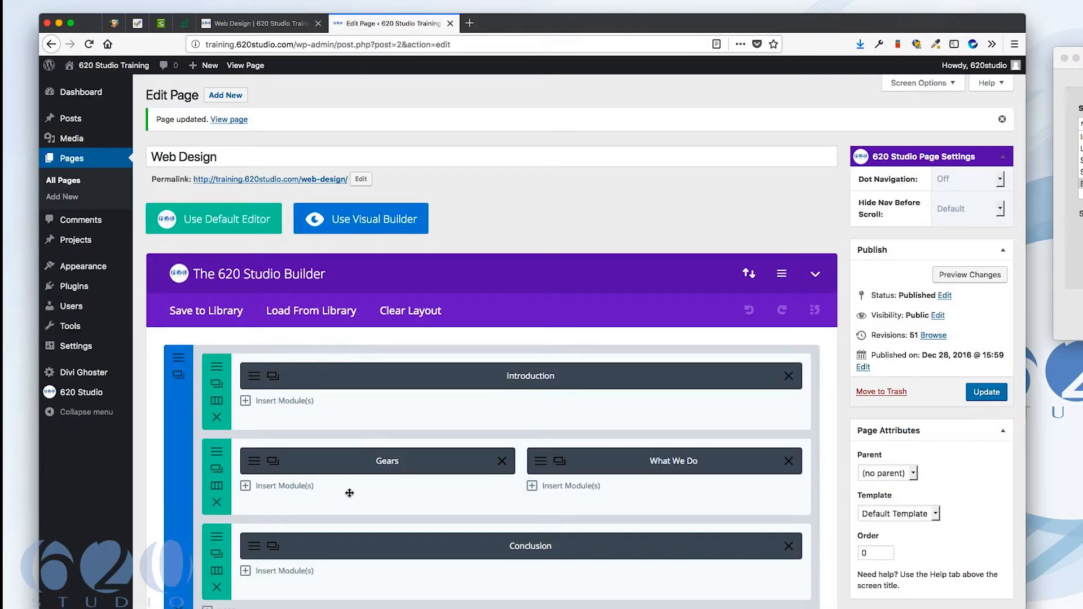
scroll(351, 485, down, 7)
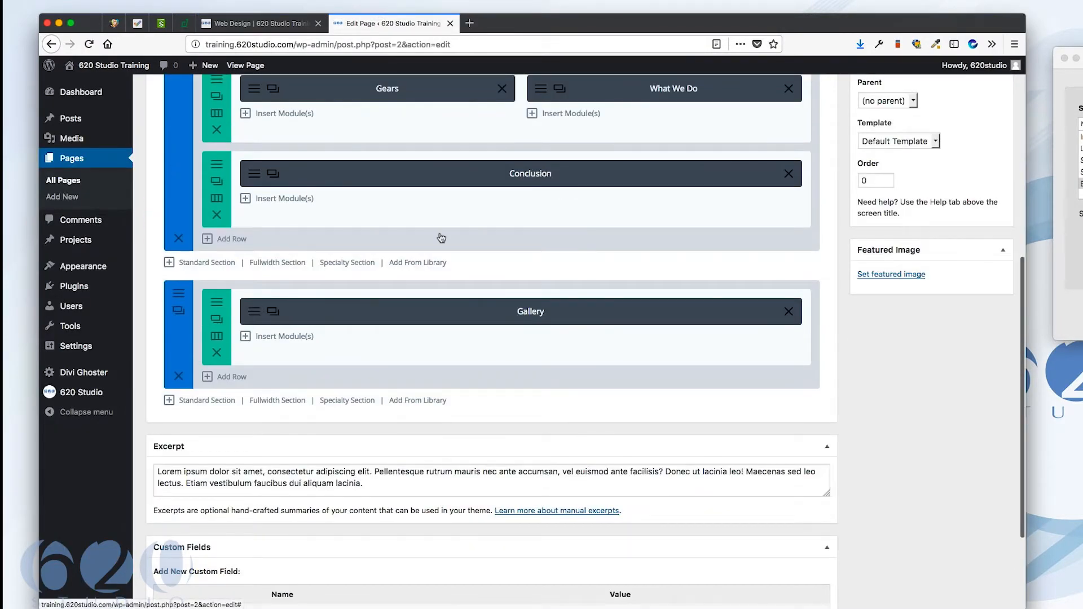
click(427, 176)
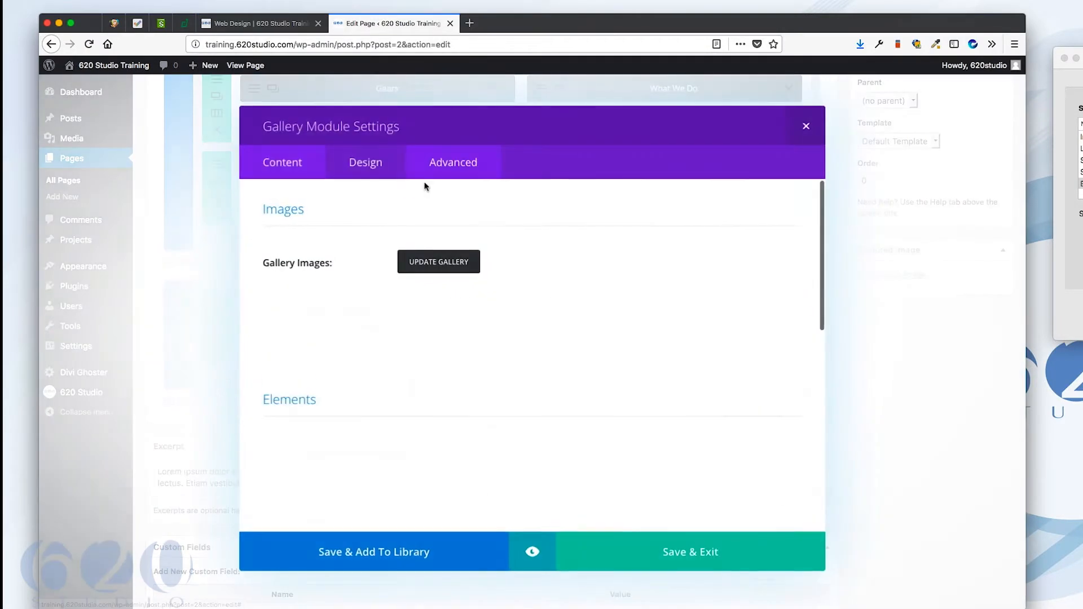
Step: Examine the gallery's design options for layout, overlay, image effects and text styling, and close the module with a save
click(364, 162)
scroll(377, 428, down, 3)
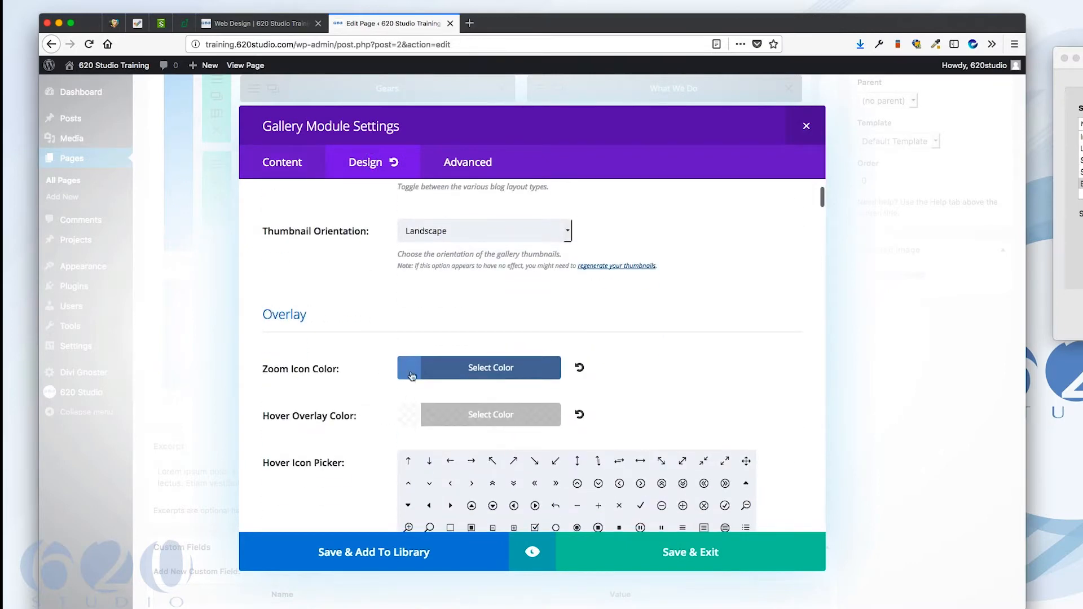
scroll(377, 391, down, 2)
scroll(358, 386, down, 3)
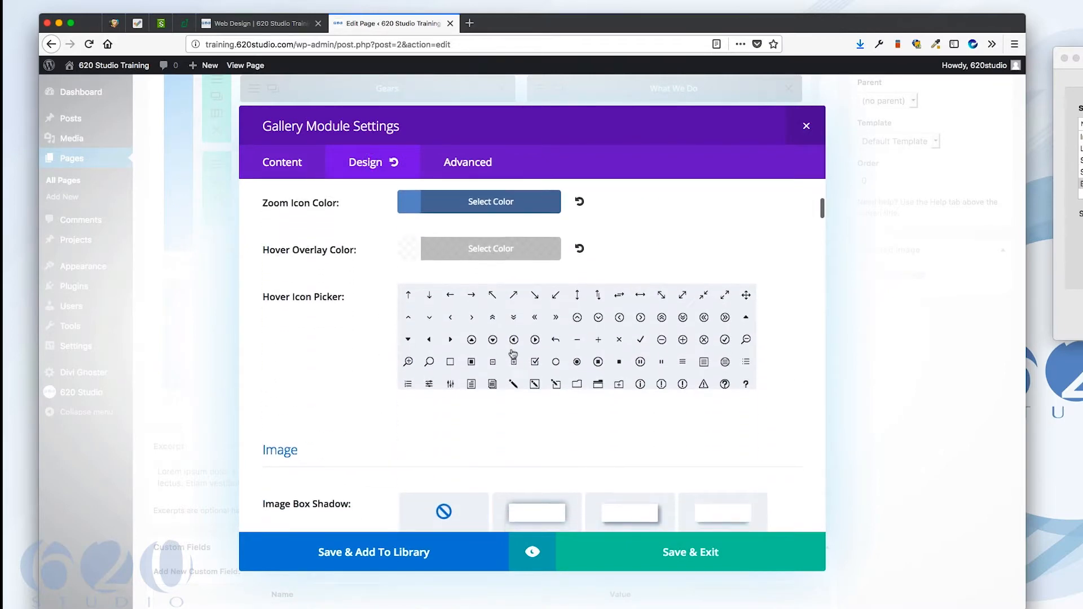
scroll(450, 366, down, 4)
scroll(312, 379, down, 2)
scroll(312, 380, down, 4)
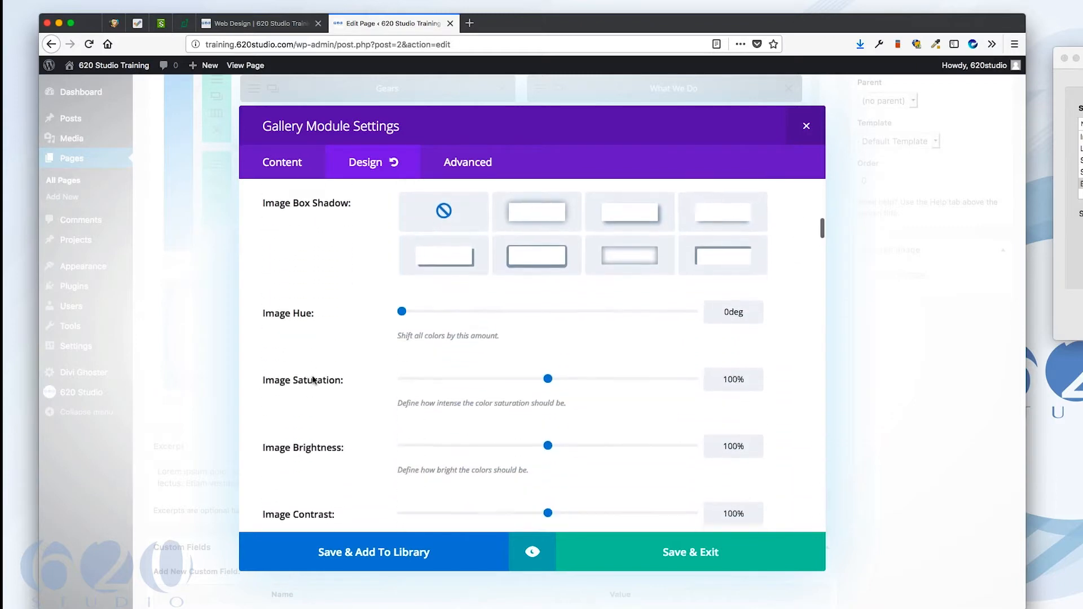
scroll(313, 376, up, 2)
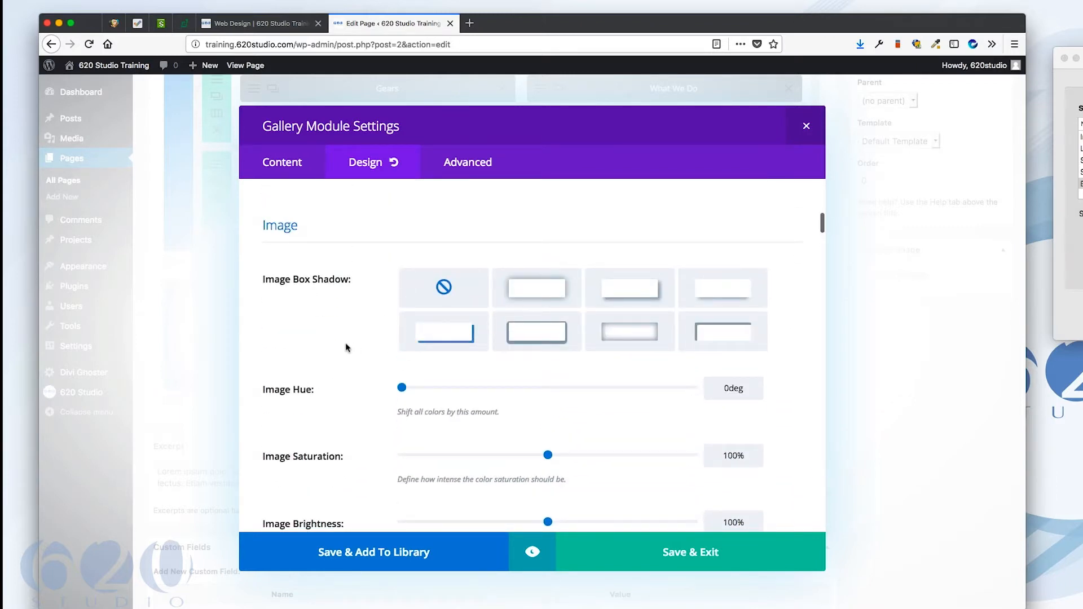
scroll(361, 344, down, 8)
scroll(360, 348, down, 5)
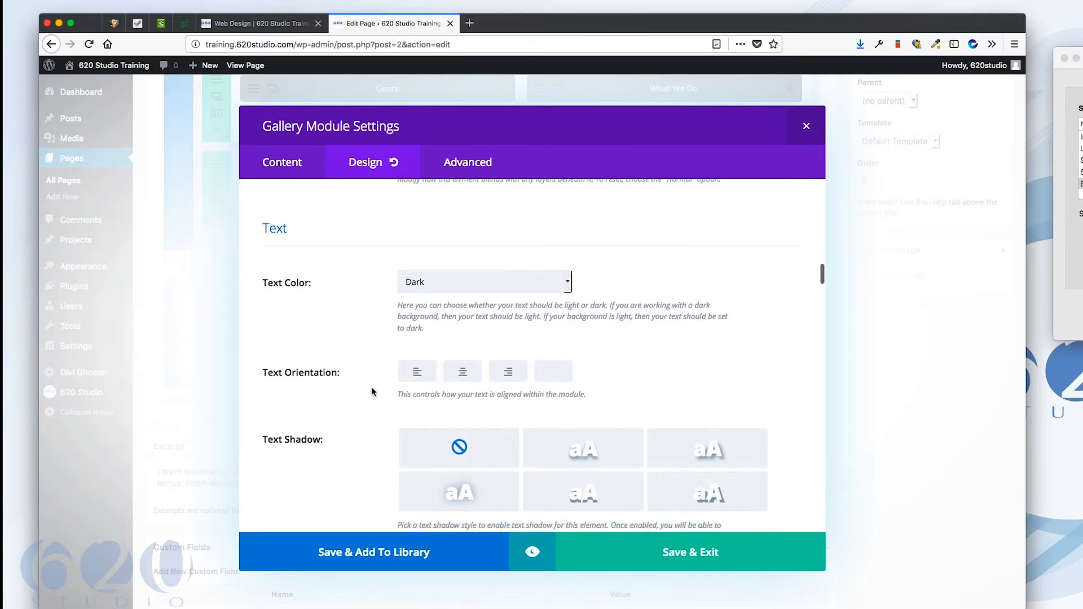
scroll(371, 388, down, 5)
scroll(390, 262, up, 10)
scroll(390, 261, up, 15)
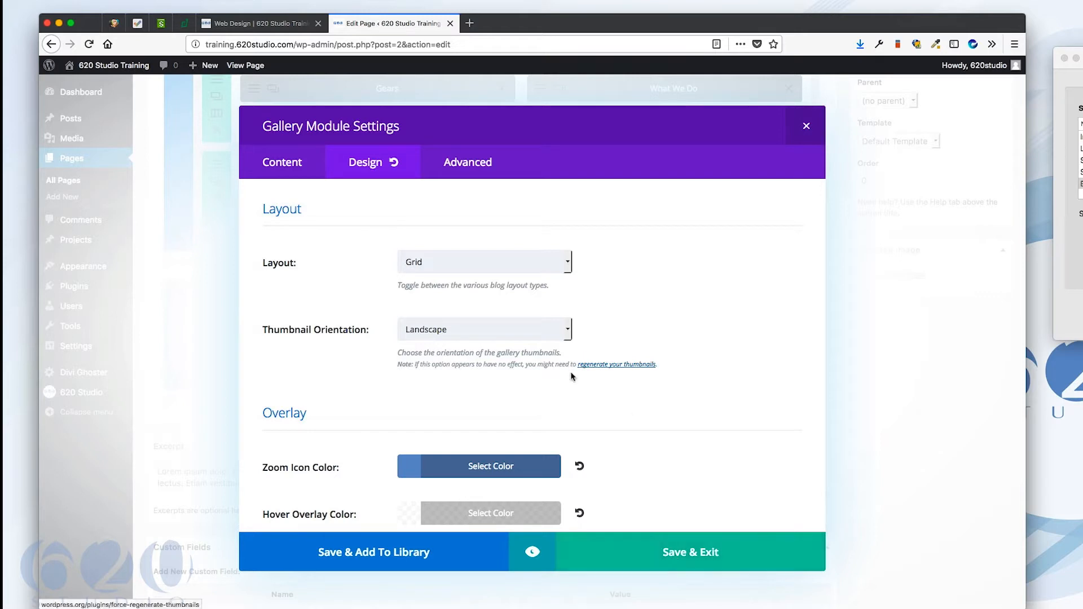
click(674, 550)
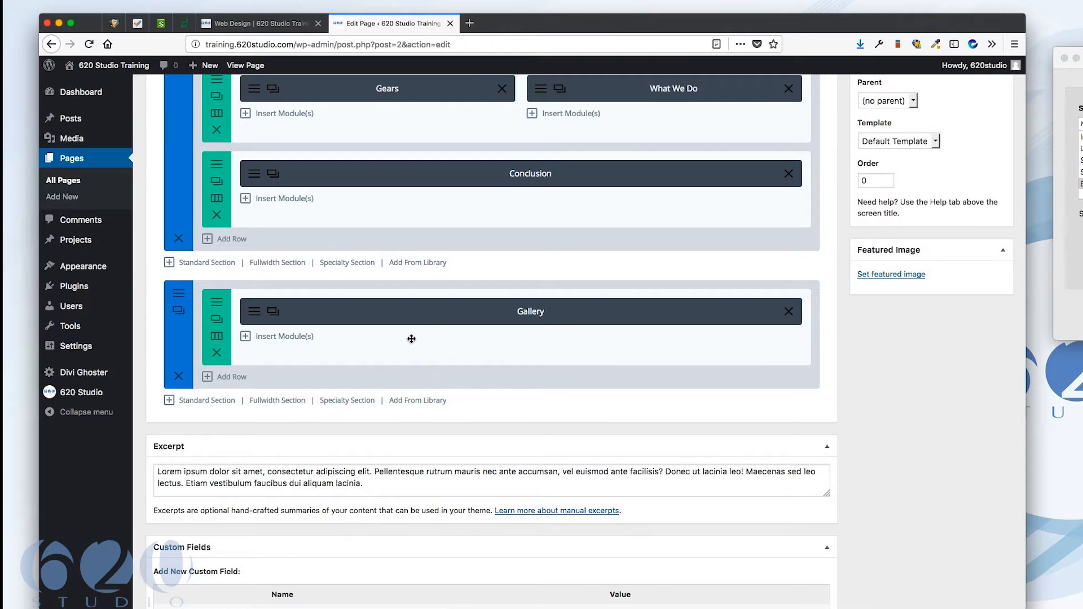
Step: Make the gallery's row fullwidth, save the row settings and update the page
click(218, 303)
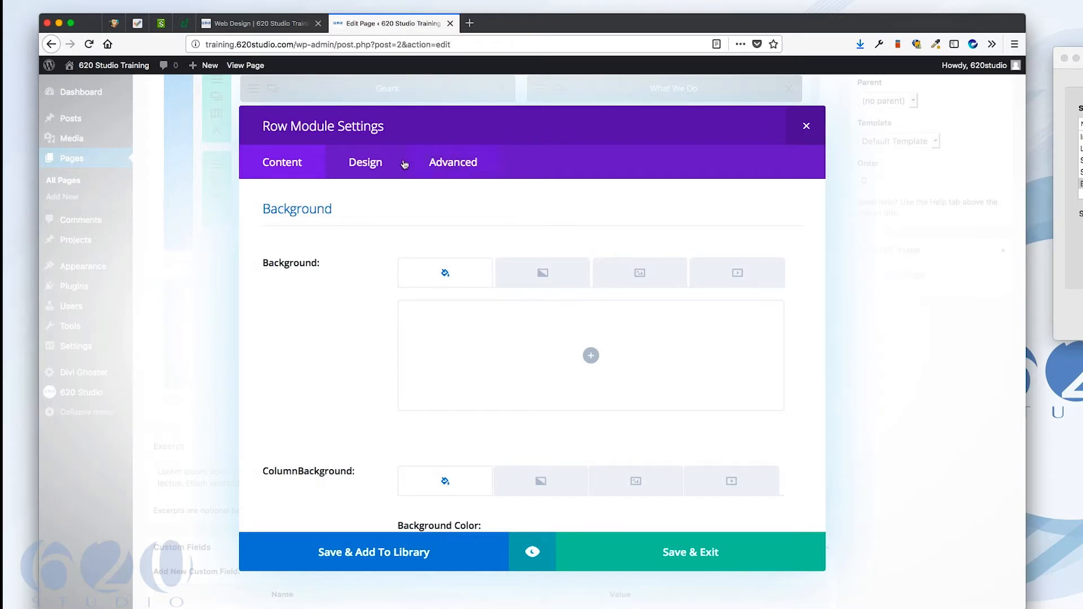
click(371, 162)
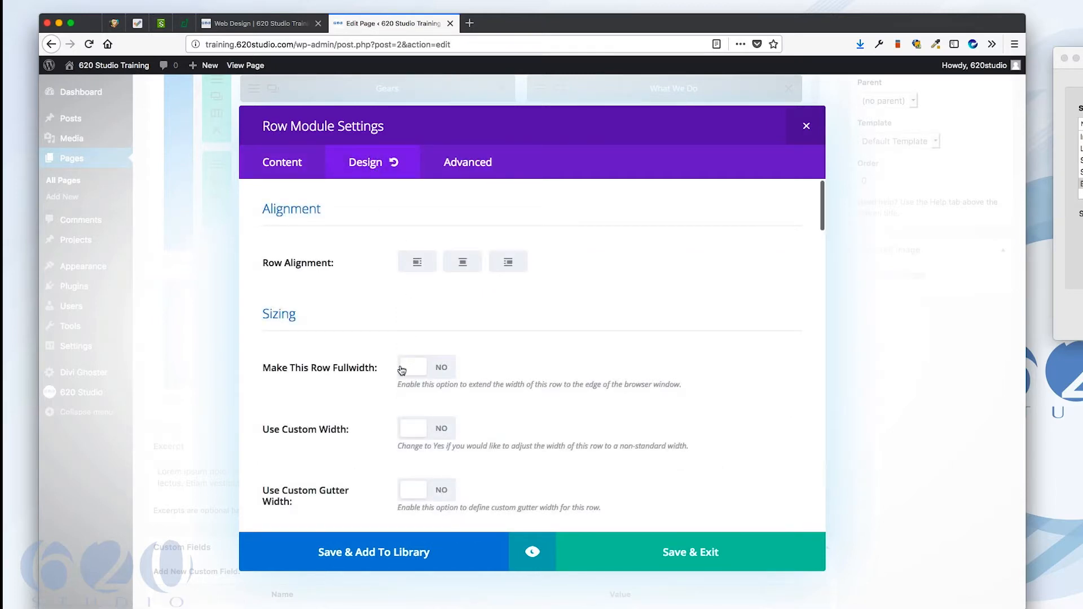
click(402, 370)
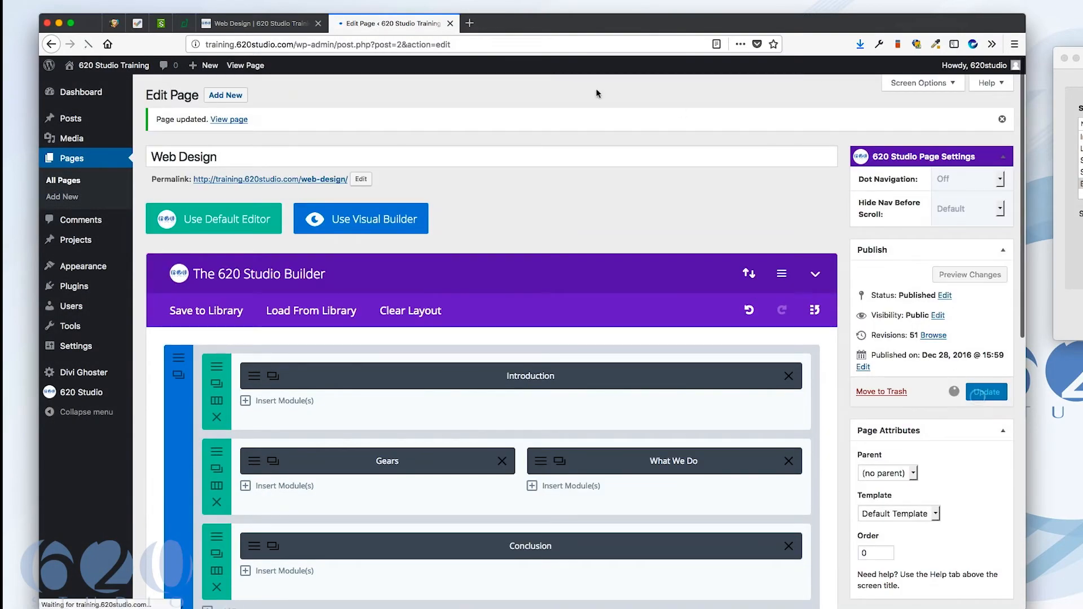
Step: Reload the live Web Design page and compare the fullwidth gallery row with the content above it
click(236, 24)
key(super+r)
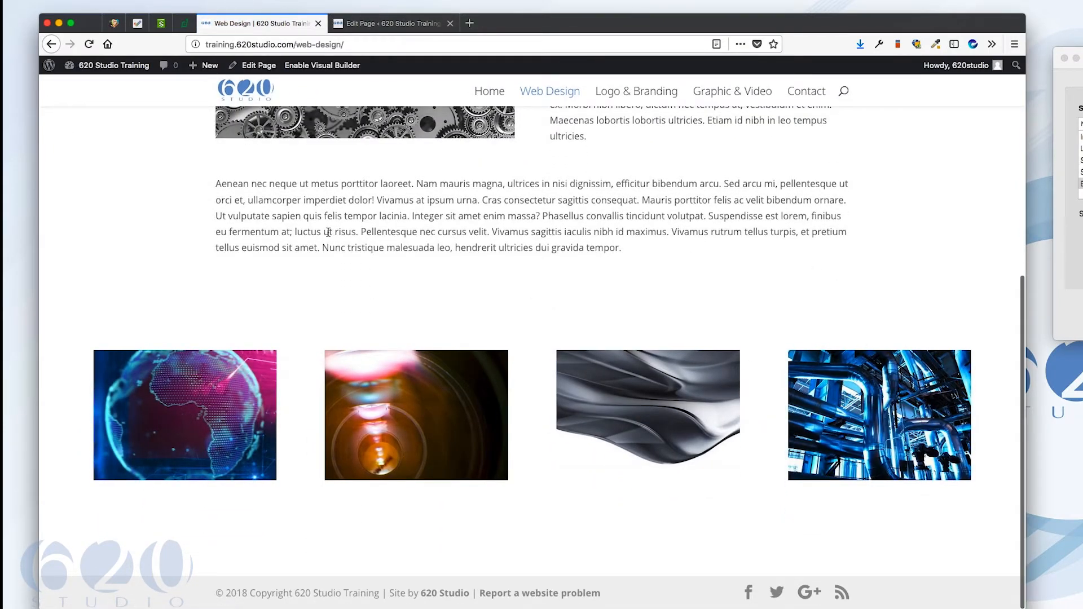
scroll(336, 228, up, 4)
scroll(342, 226, up, 3)
scroll(522, 311, down, 7)
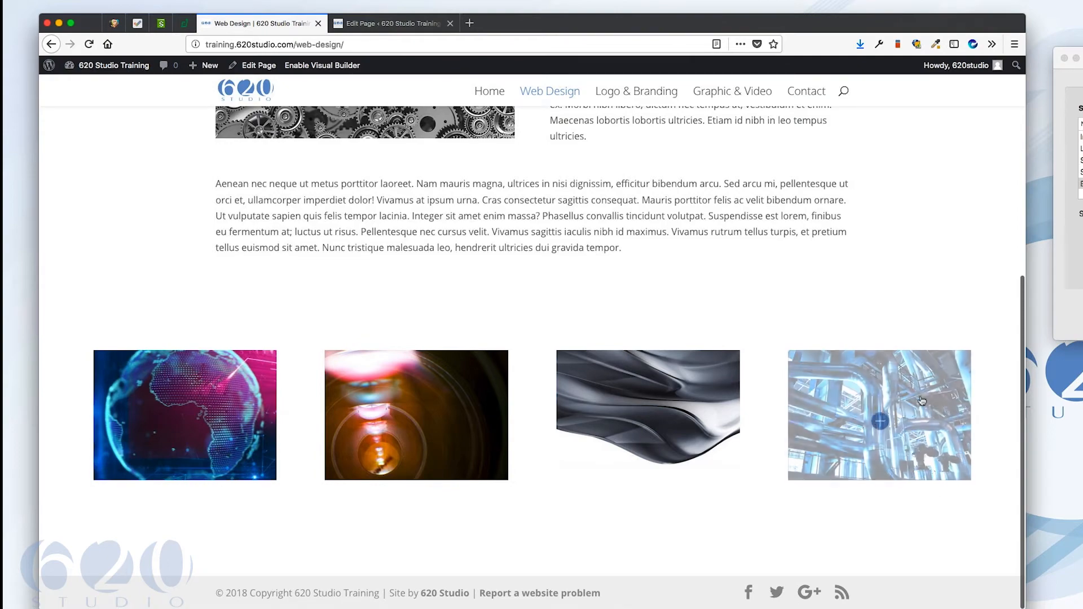
Step: Review the live page from its heading to the gallery alongside the Gallery module's row in the page editor
click(387, 26)
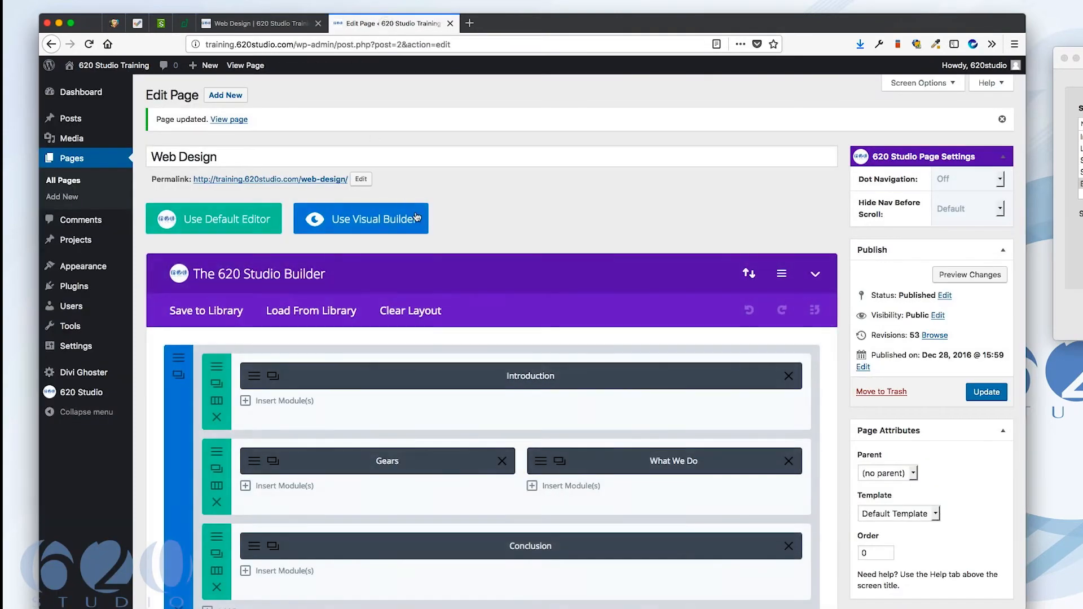
scroll(395, 141, down, 1)
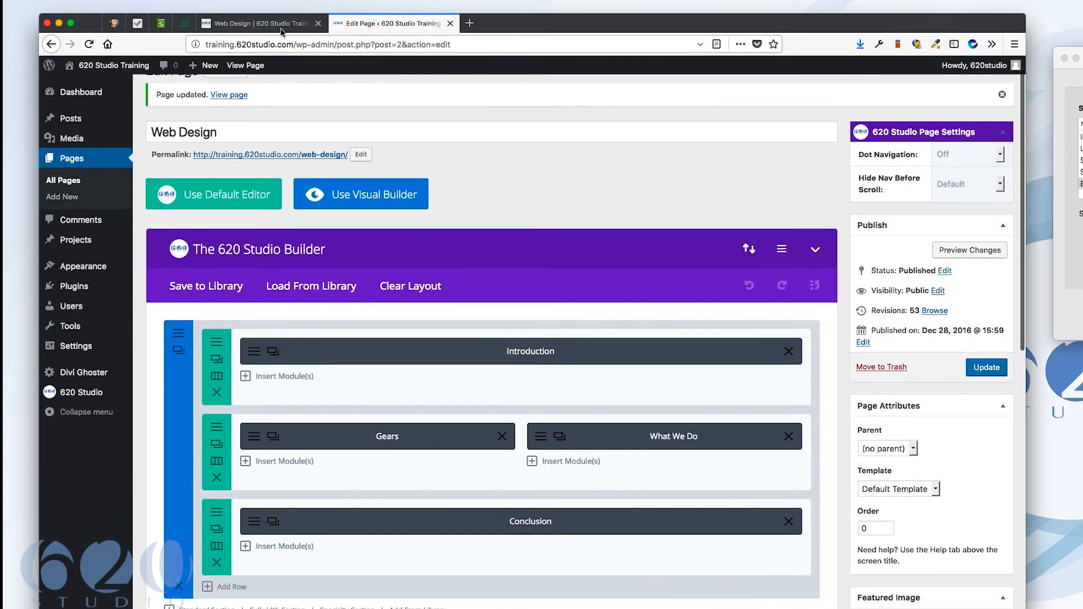
click(283, 28)
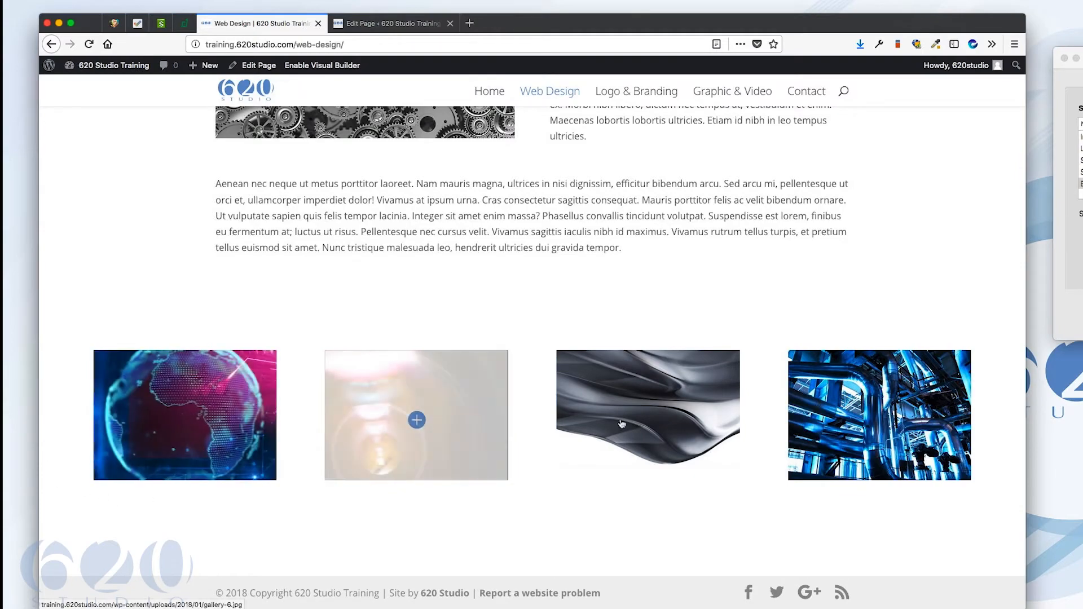
scroll(652, 270, up, 10)
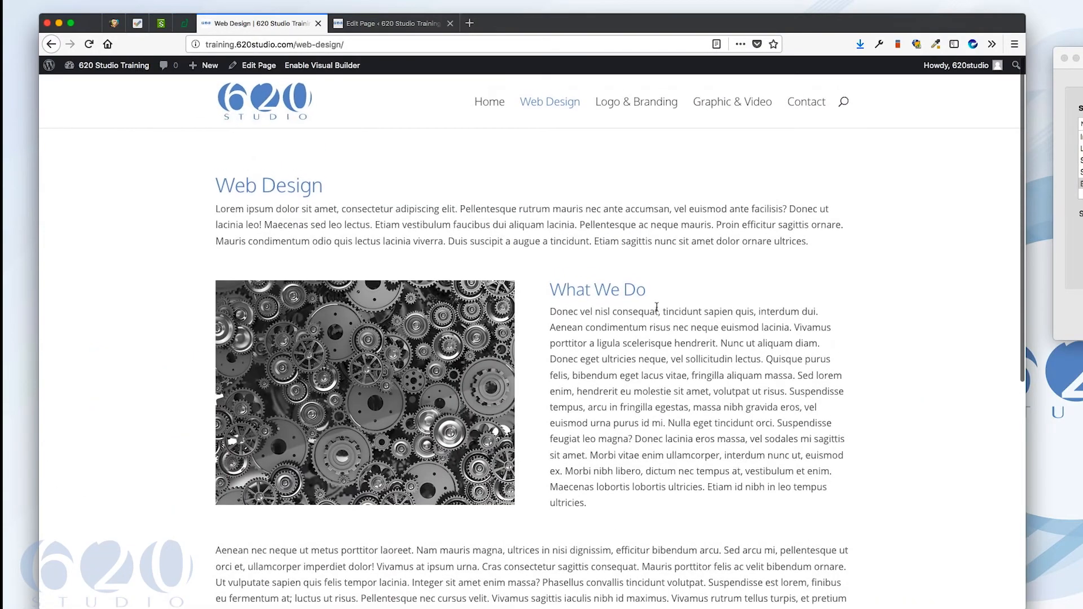
scroll(656, 309, down, 10)
click(403, 23)
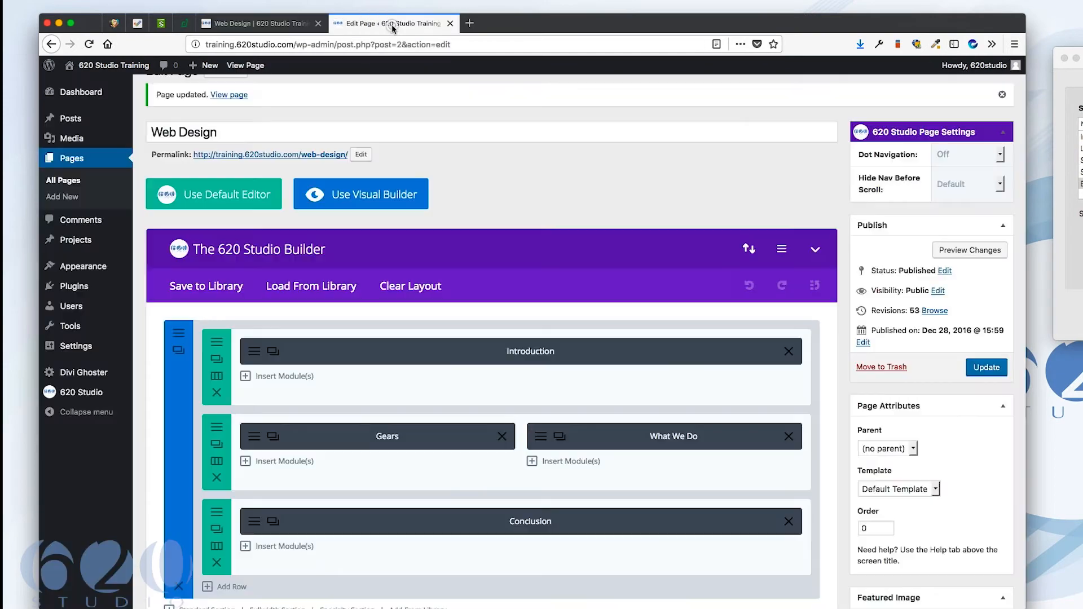
scroll(417, 263, down, 8)
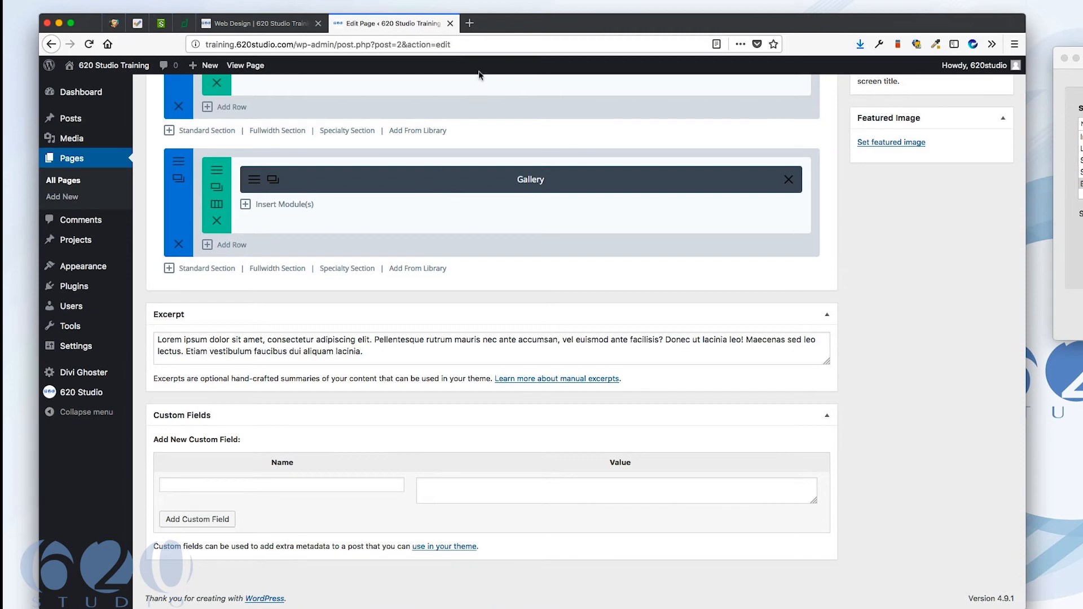
drag(507, 29, 495, 25)
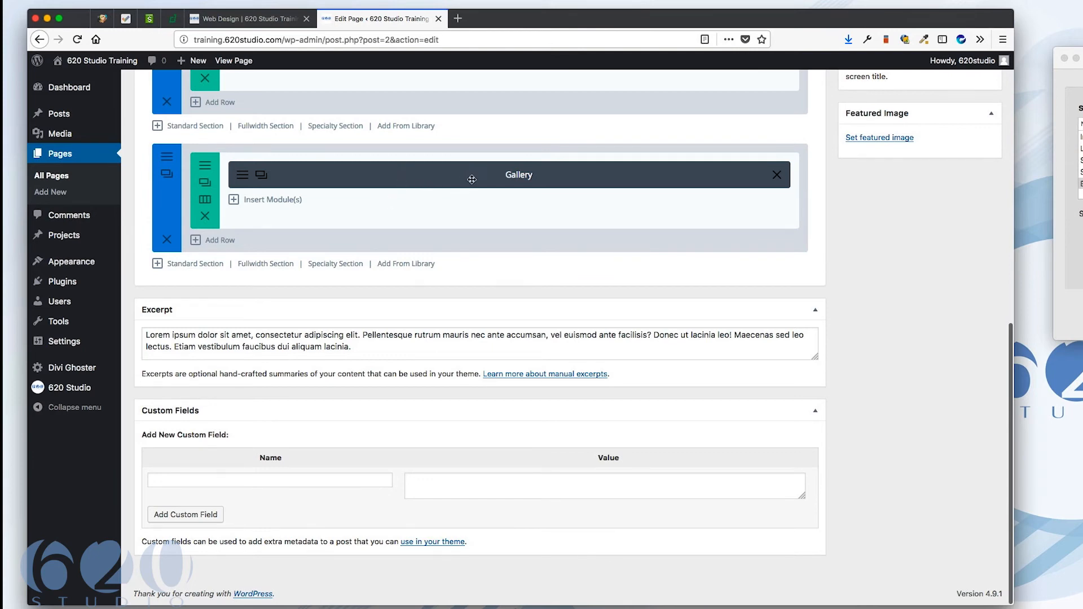
click(248, 19)
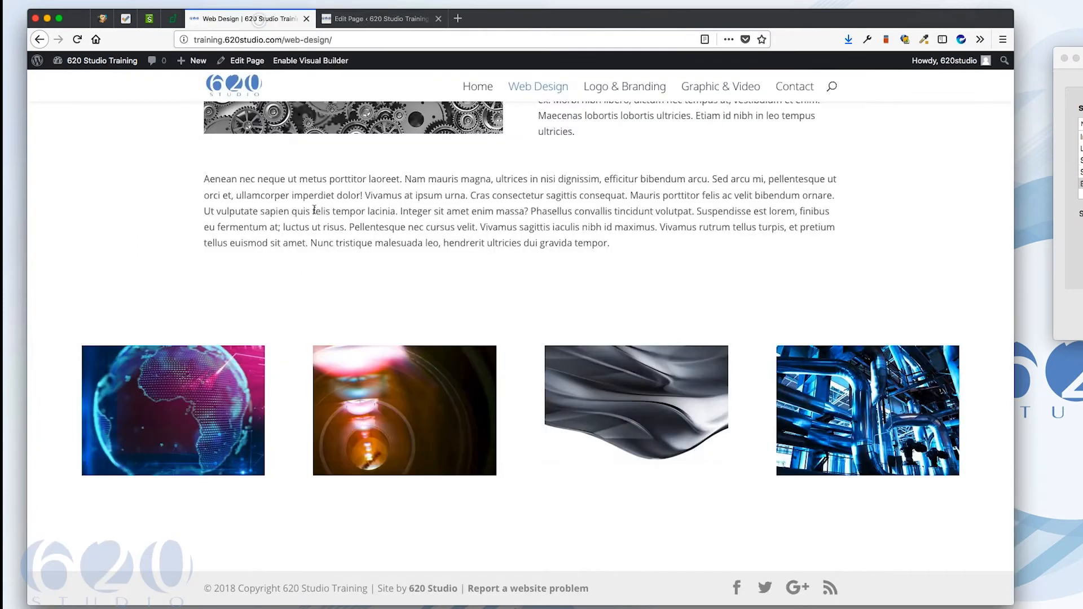